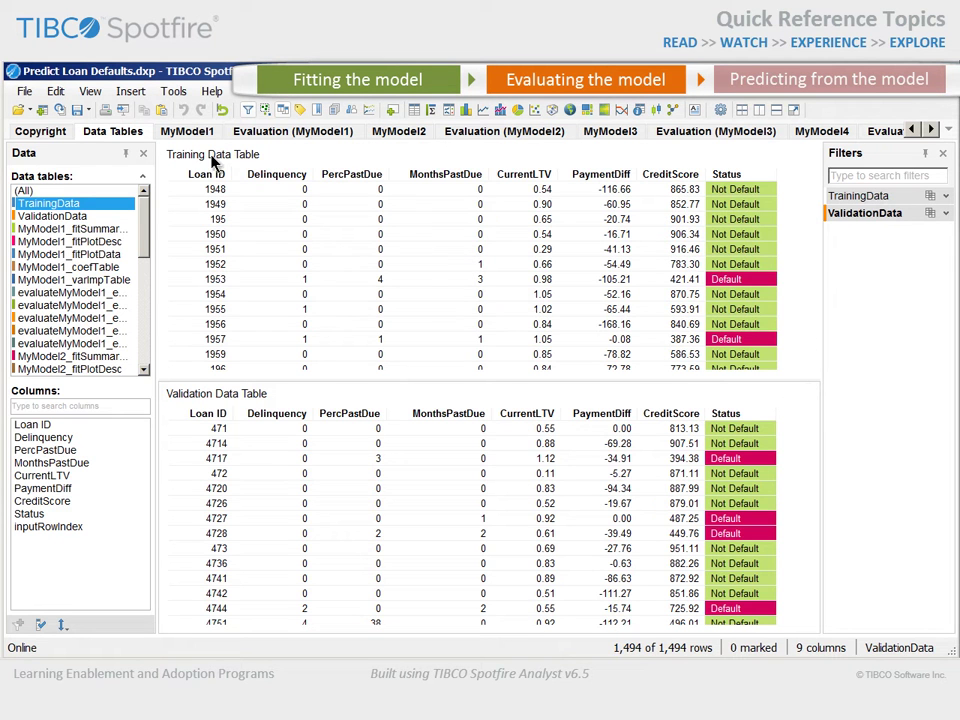
- Step through the summaries and evaluations of MyModel1–MyModel4, ending on MyModel4's 0.94244 accuracy, 0.86093 kappa
click(199, 140)
click(284, 136)
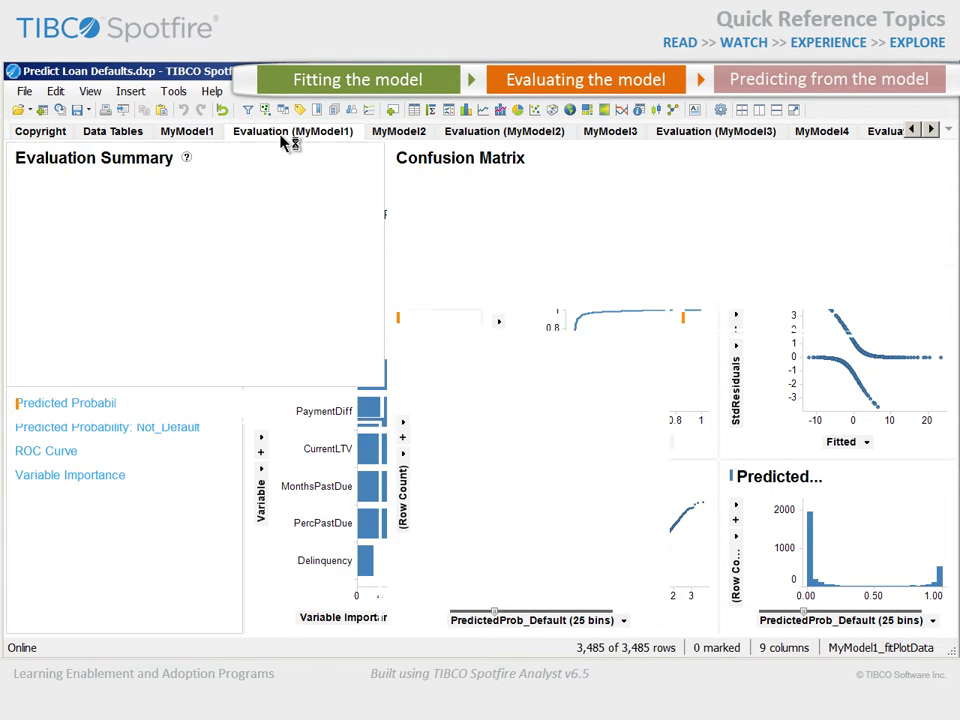
click(401, 134)
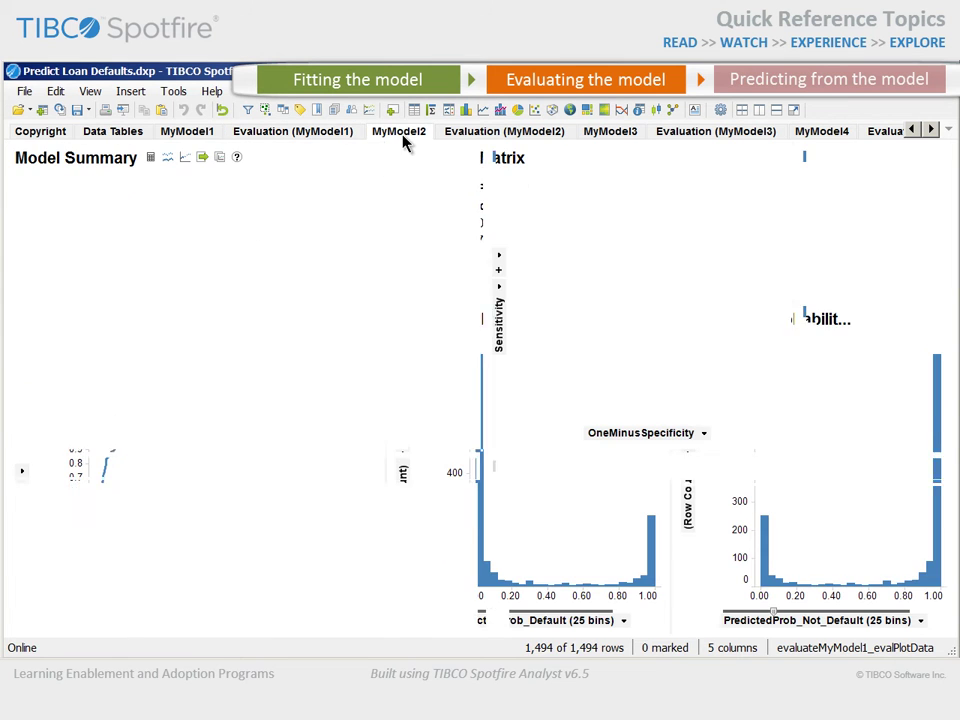
click(492, 137)
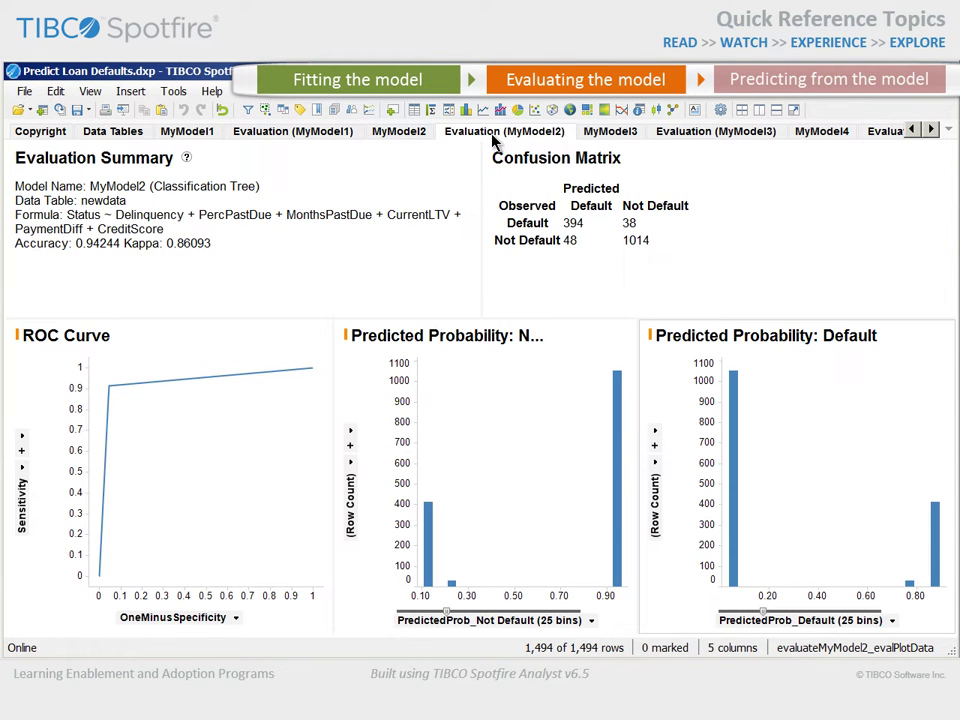
click(612, 135)
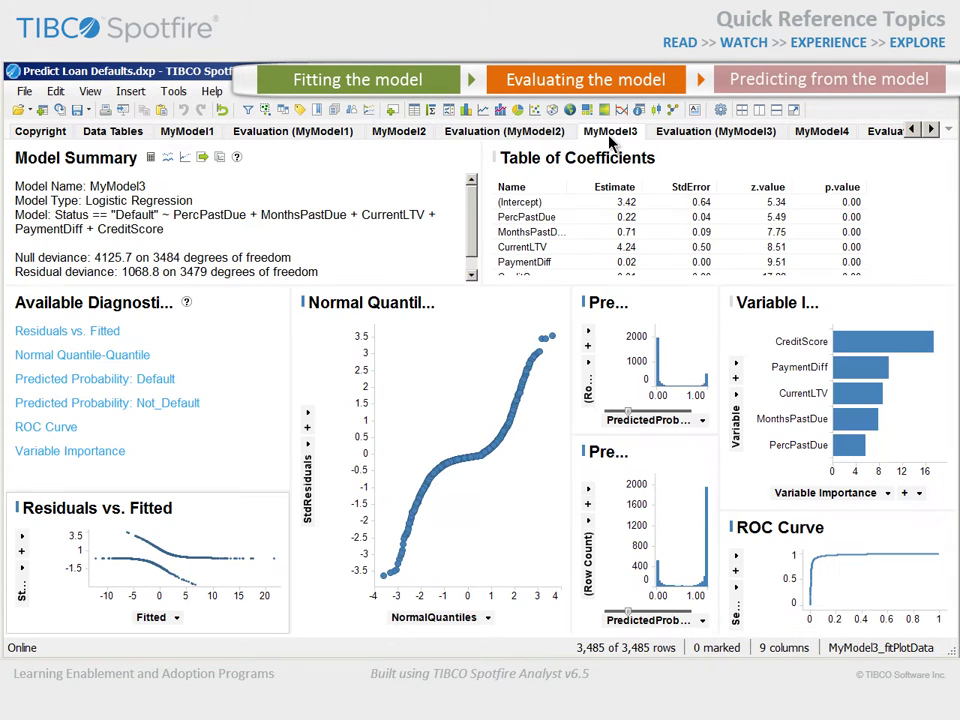
click(706, 137)
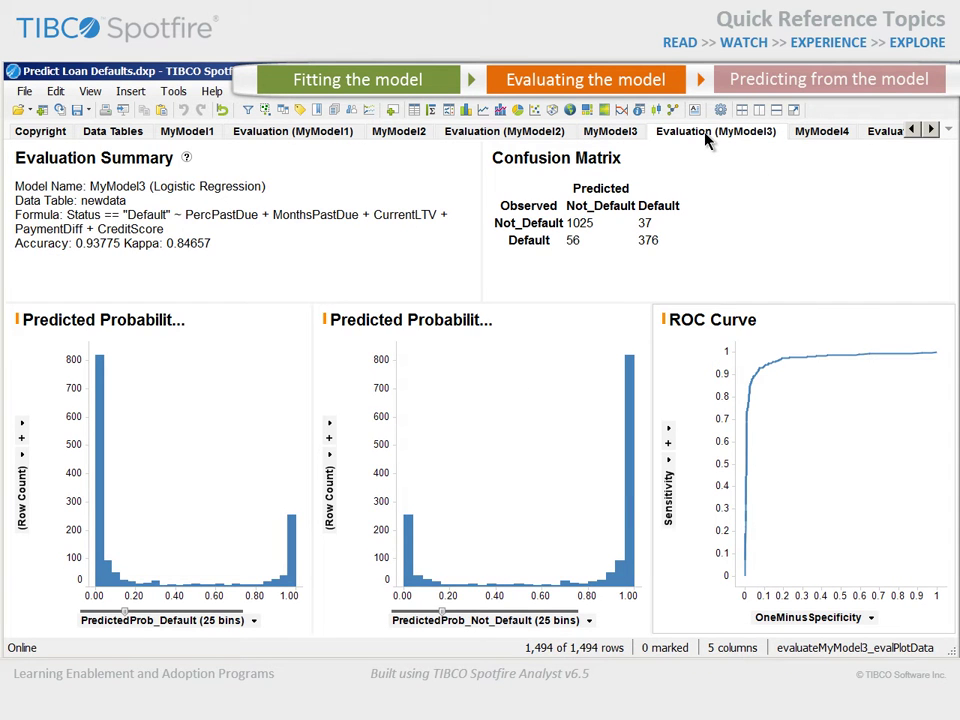
click(820, 132)
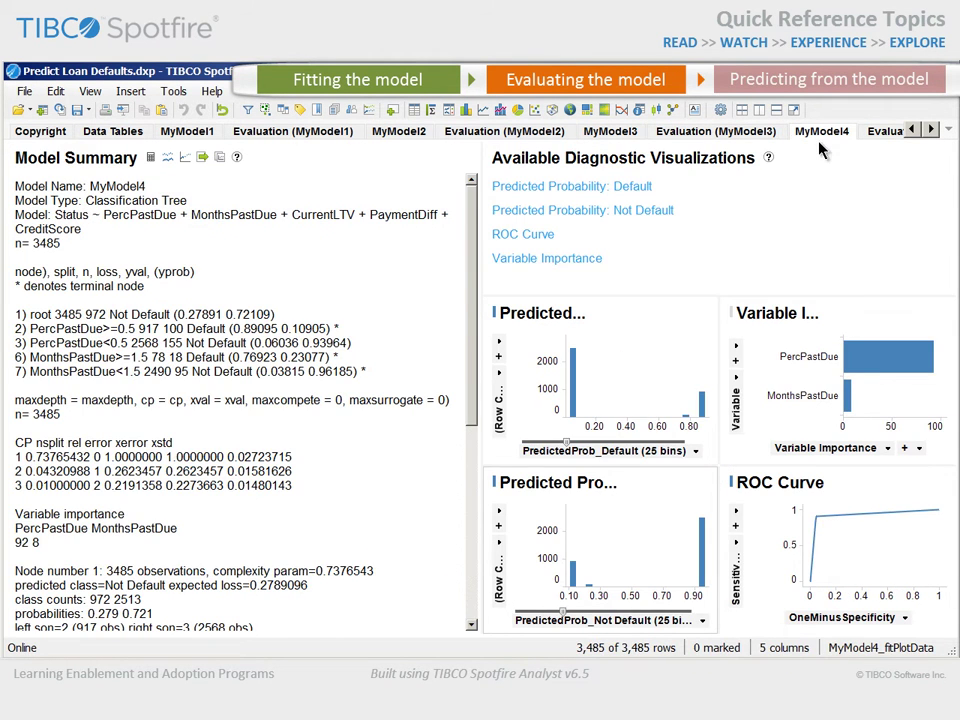
click(885, 132)
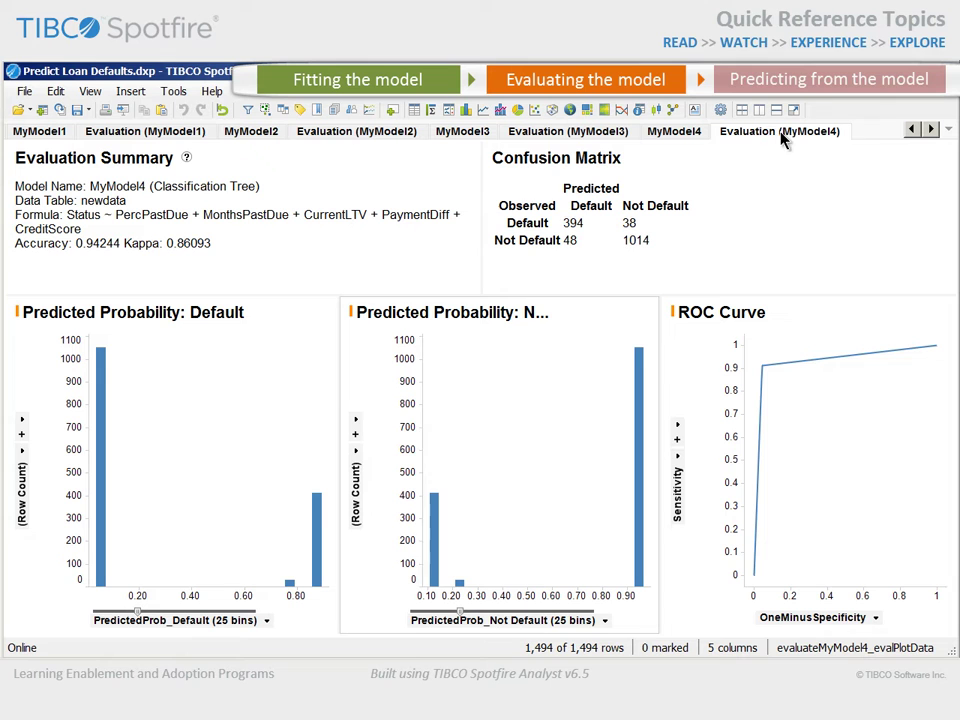
- Export the MyModel3 logistic regression model to the file LoanStatusPredictionParametric.rds
click(446, 132)
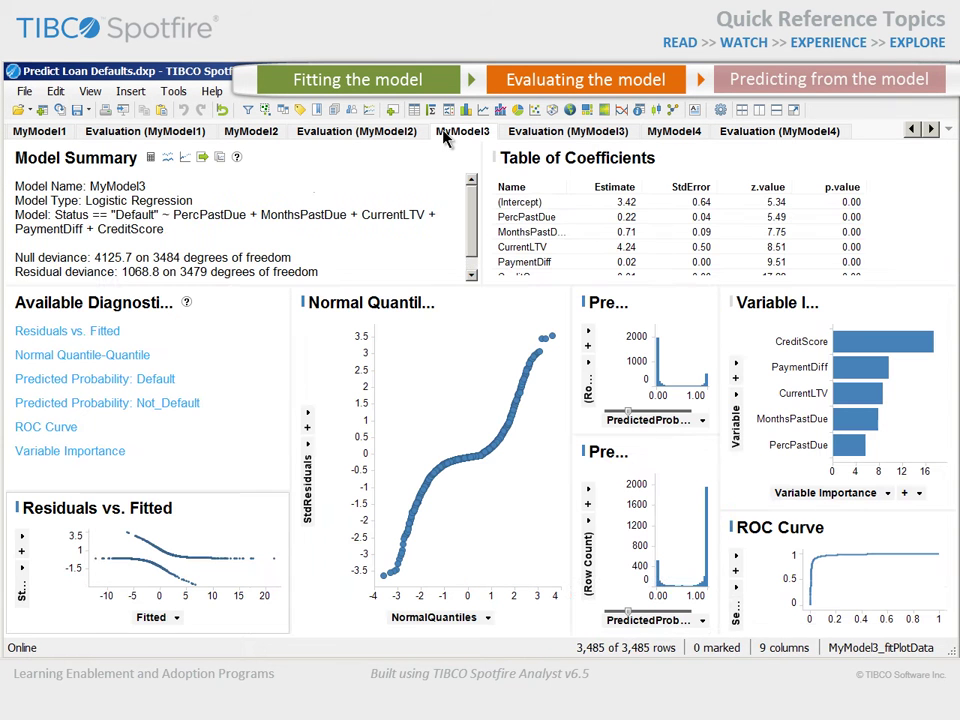
click(203, 160)
drag(170, 434, 118, 437)
text(Lo)
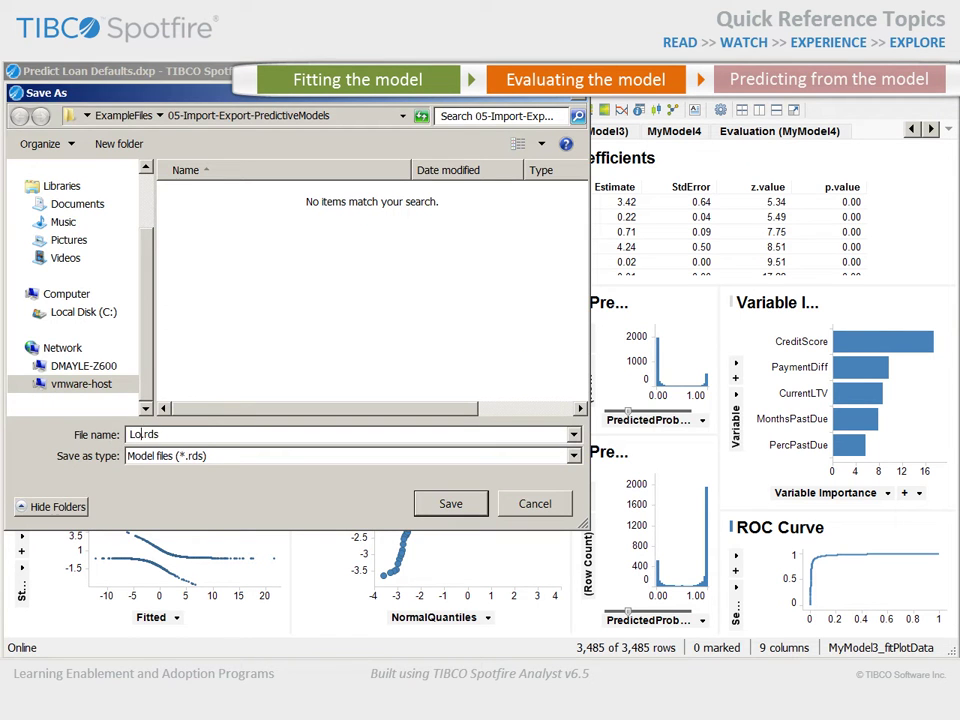
text(anStatusPredictionParame)
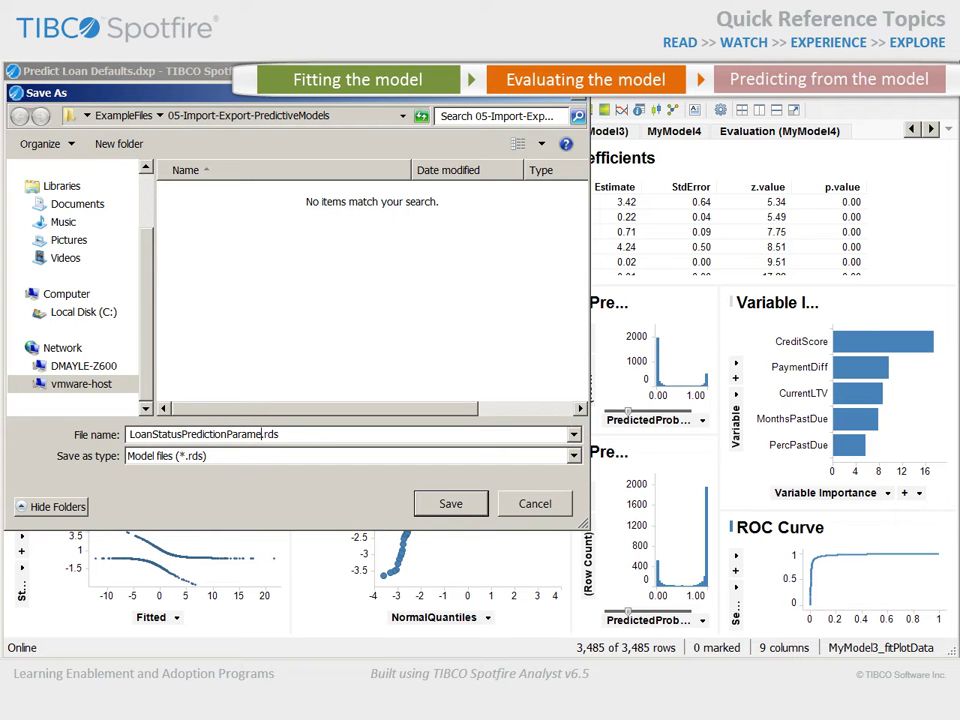
text(tric)
click(456, 504)
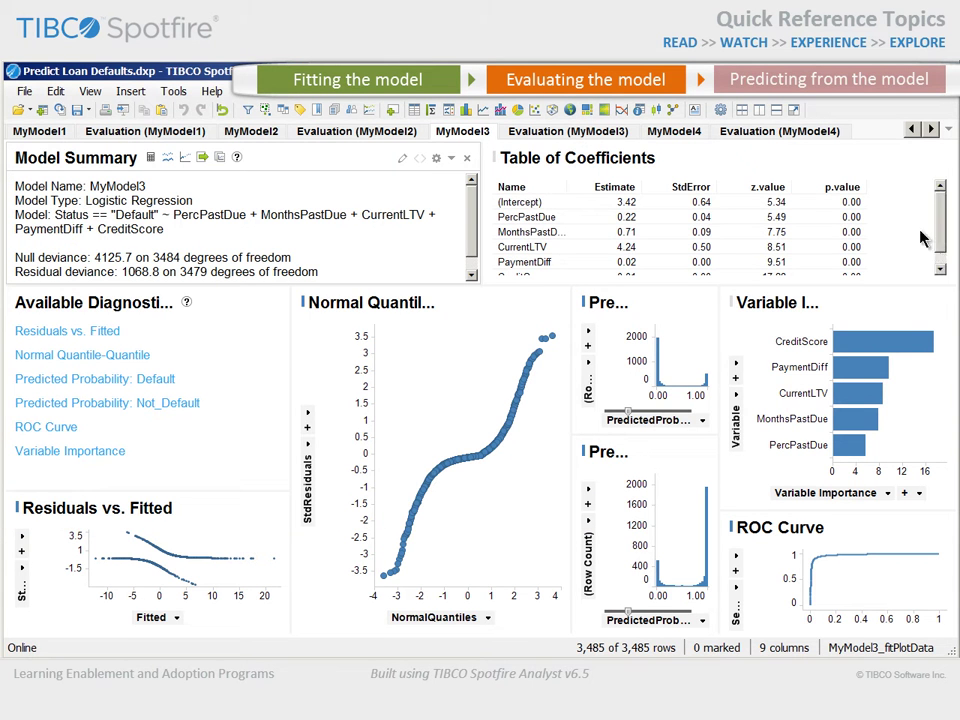
- On the Data Tables page, show and enlarge the Analytic Models panel
click(947, 130)
click(937, 165)
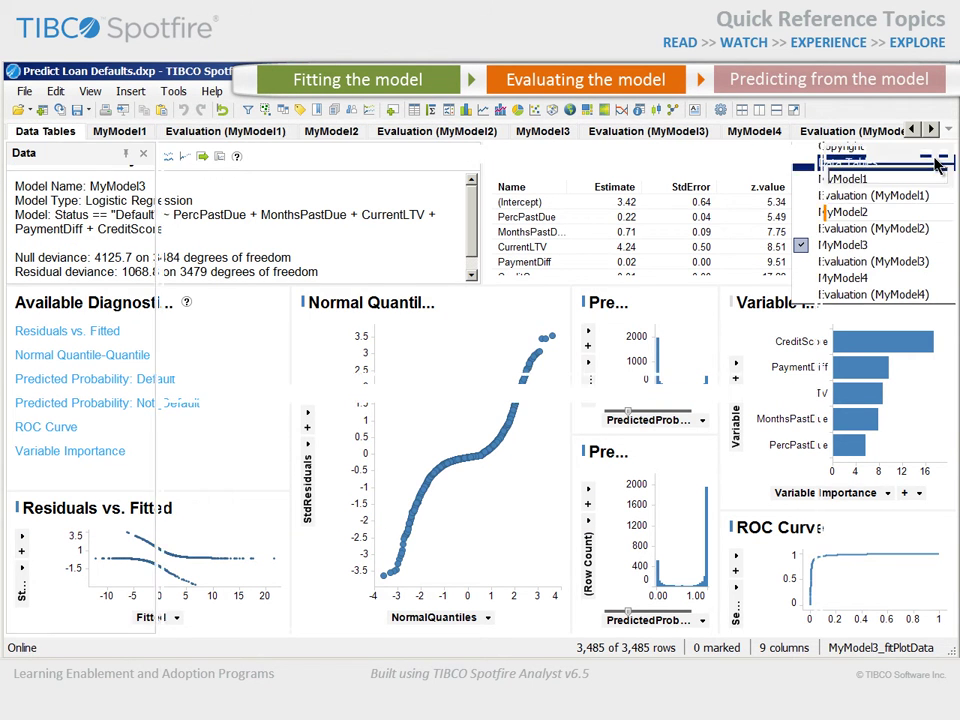
click(97, 94)
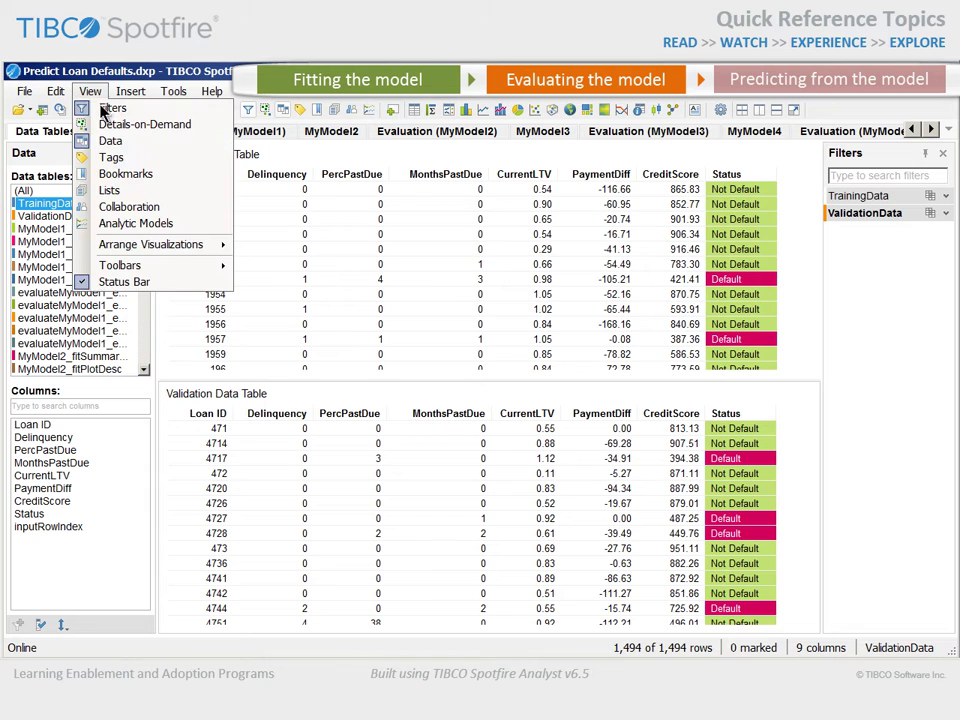
click(135, 223)
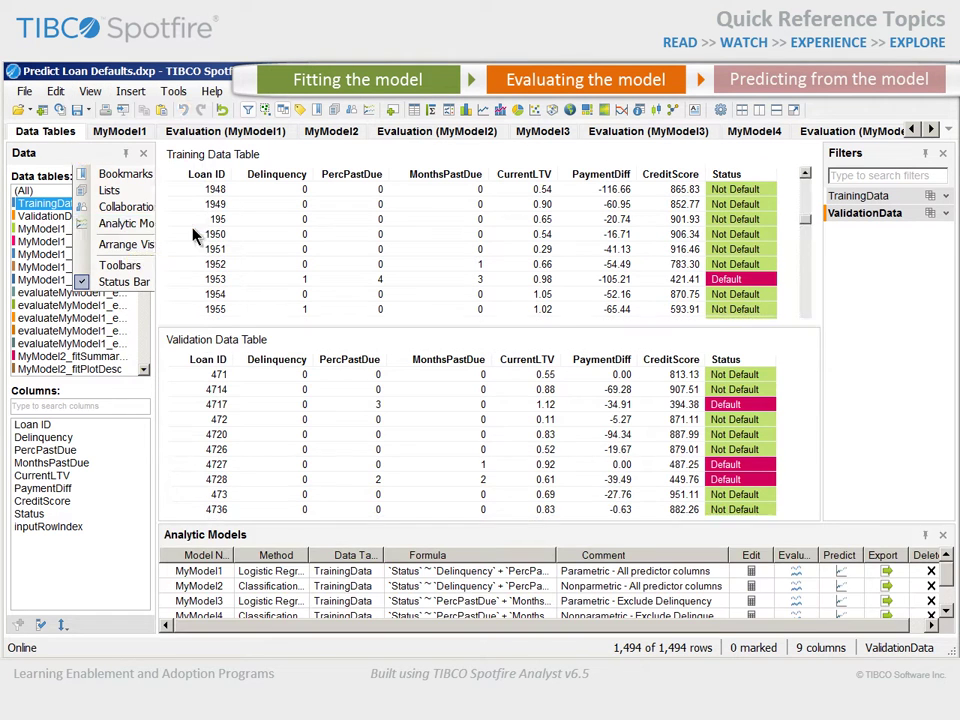
drag(557, 527, 563, 491)
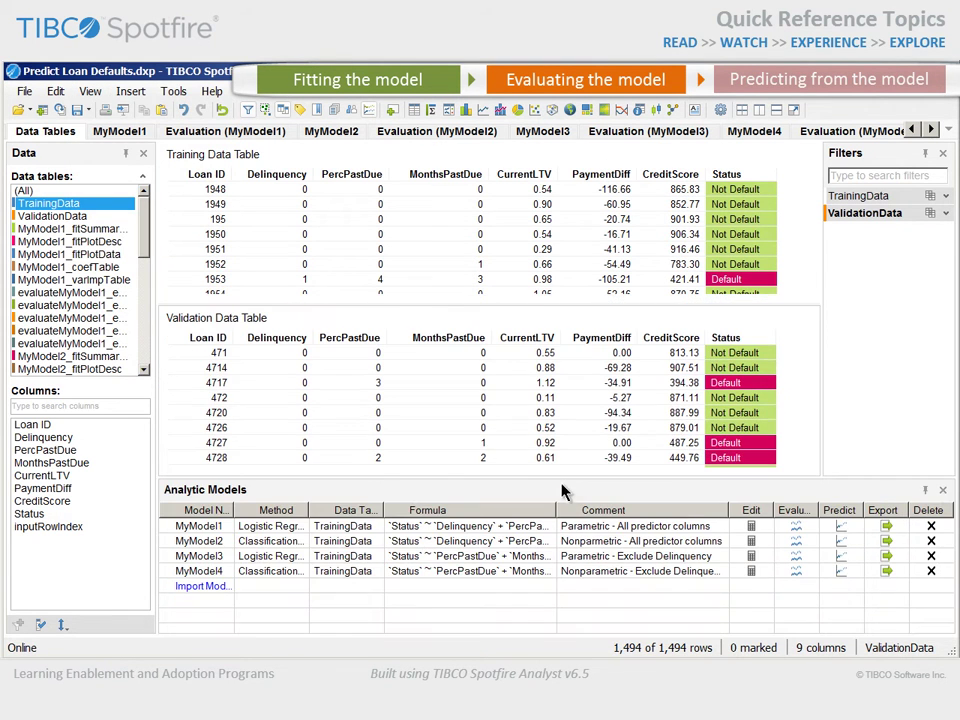
- Export the MyModel2 classification tree as LoanStatusPredictionNonparametric.rds
click(590, 546)
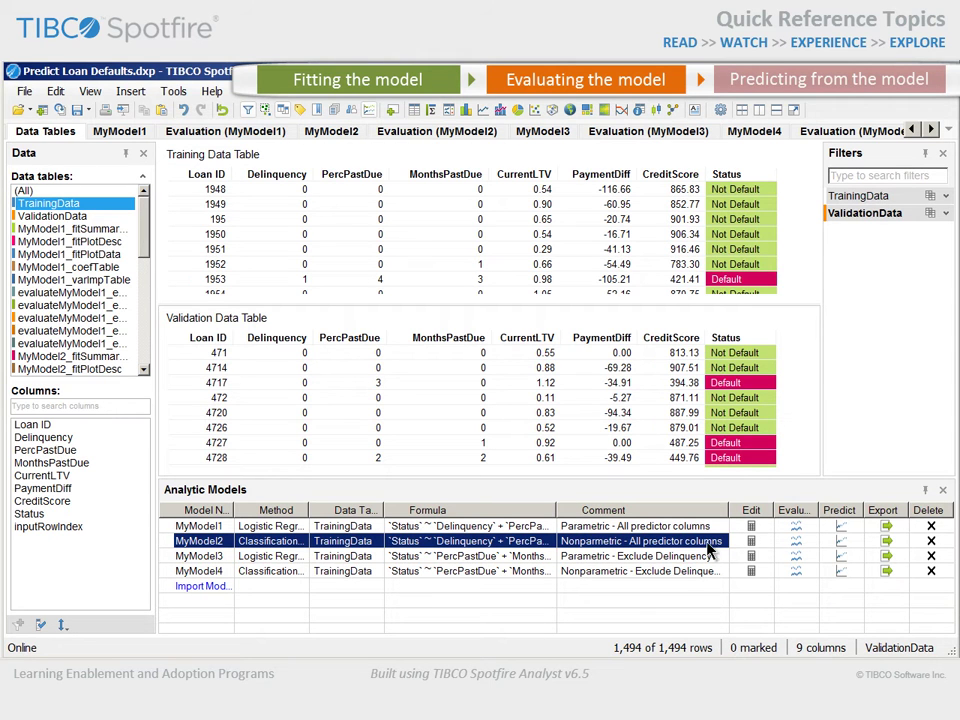
click(886, 541)
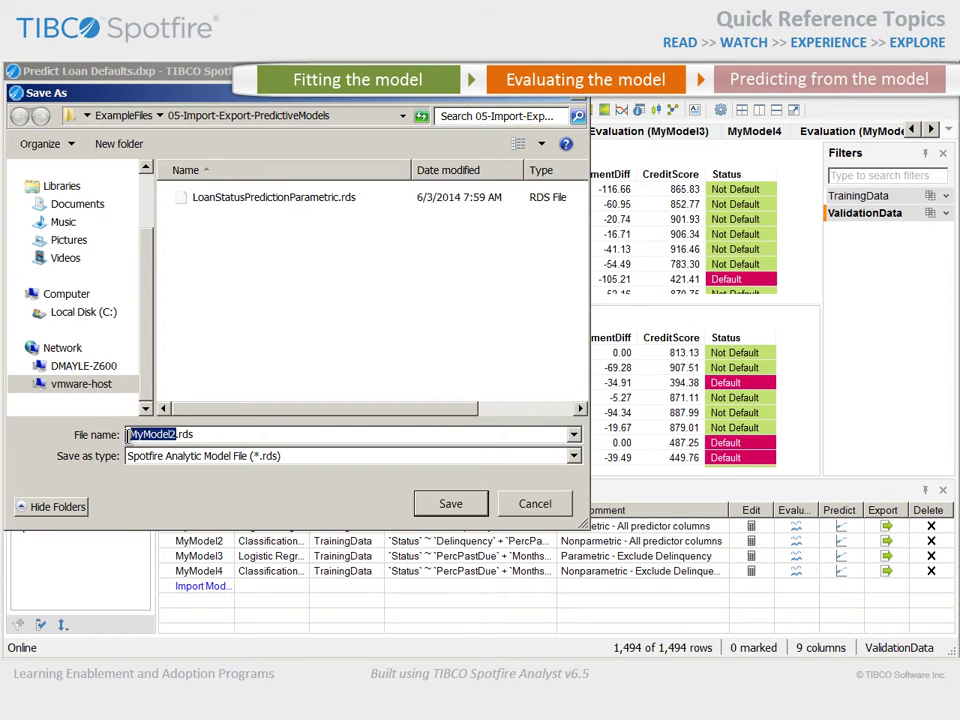
text(LoanStatusPredictionNon)
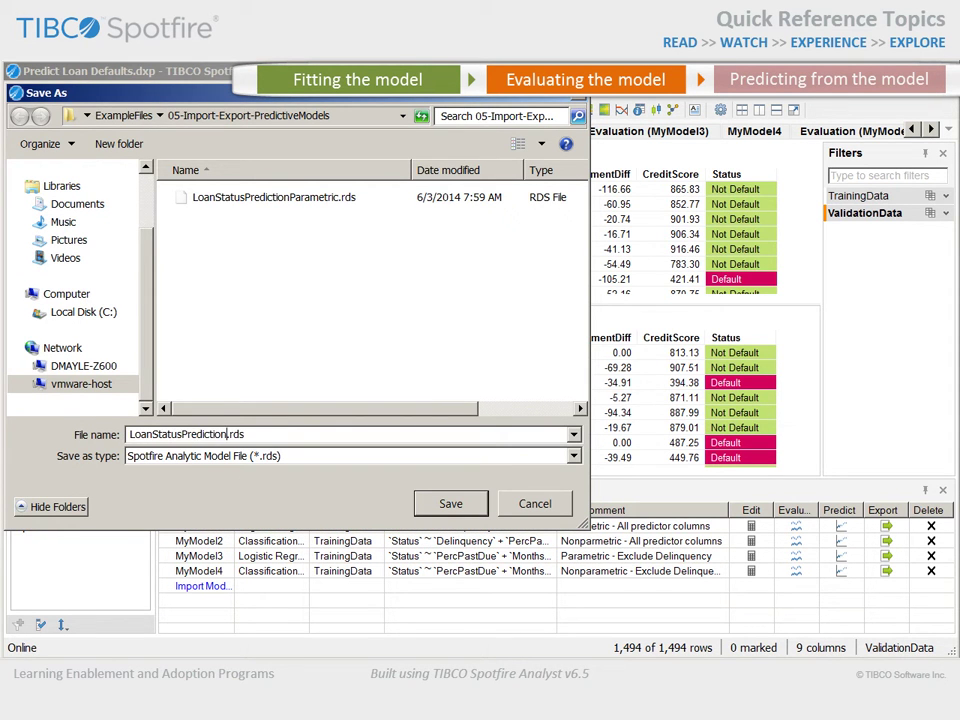
text(parametric)
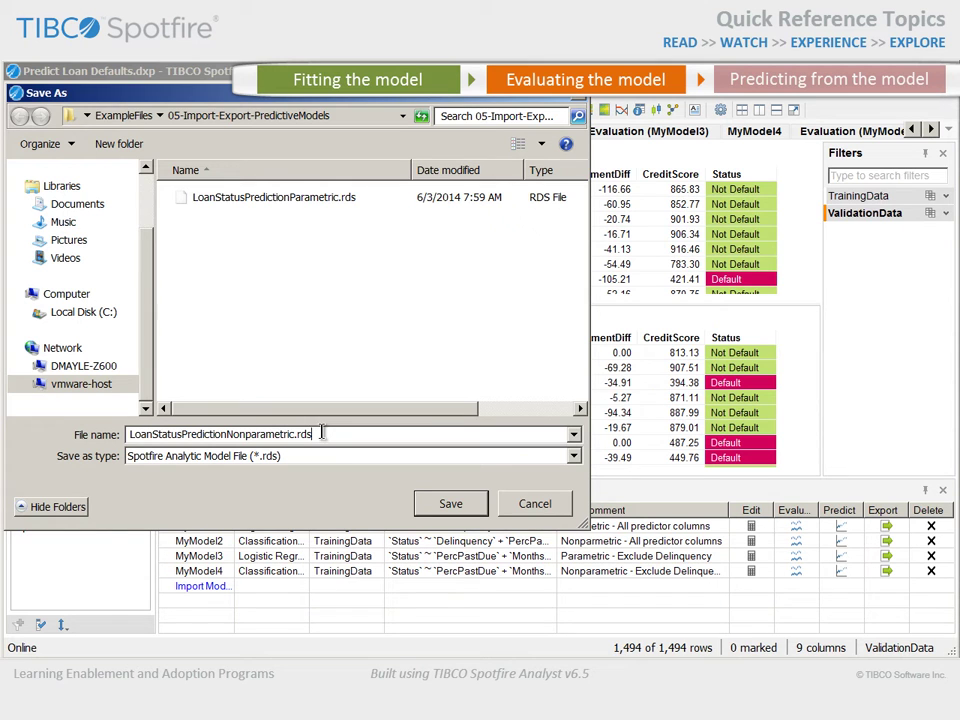
click(461, 506)
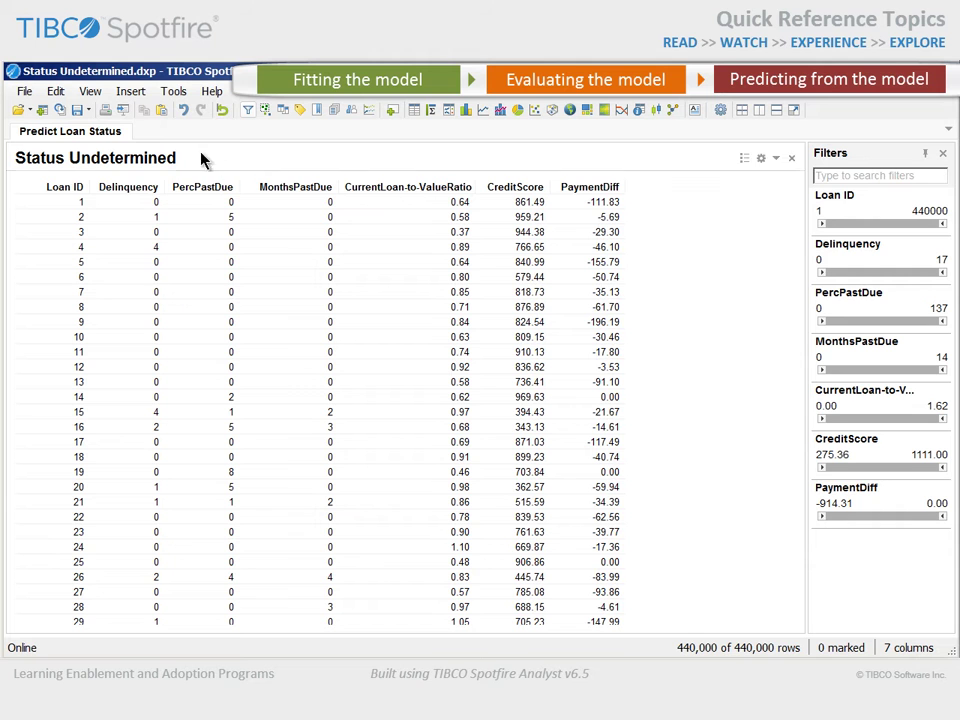
- Start Insert Predicted Columns and pick LoanStatusPredictionNonparametric.rds as the model file
click(130, 91)
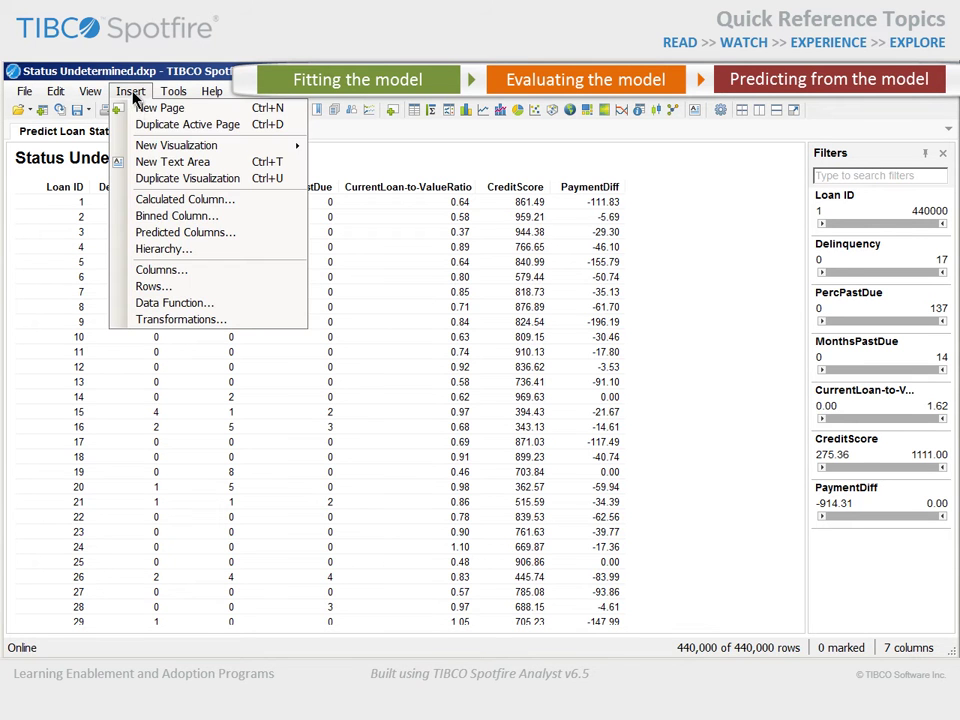
click(238, 233)
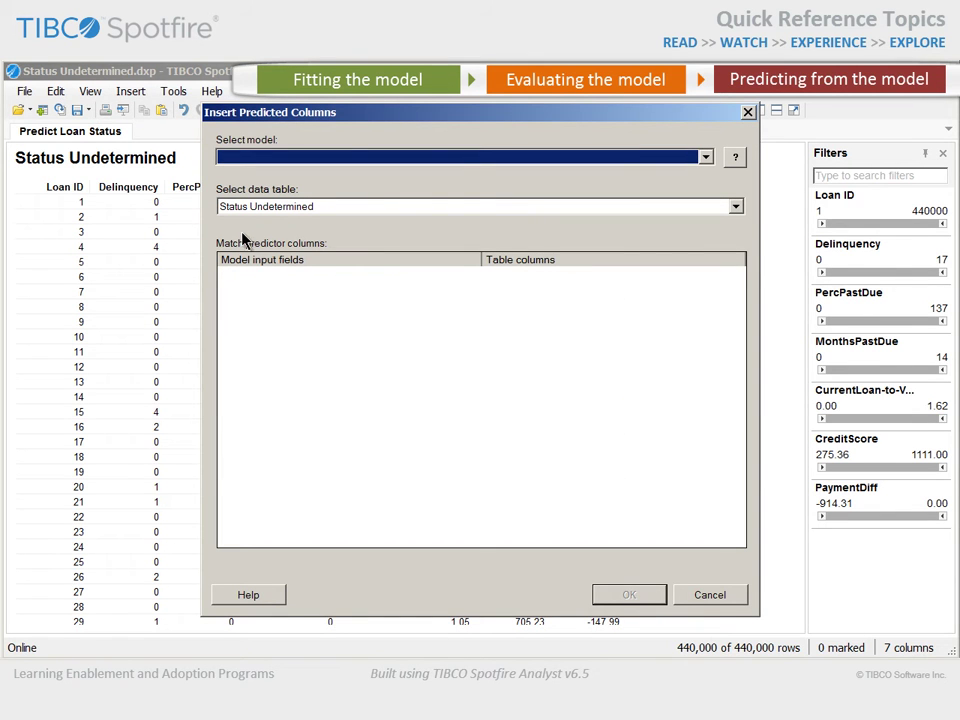
click(710, 162)
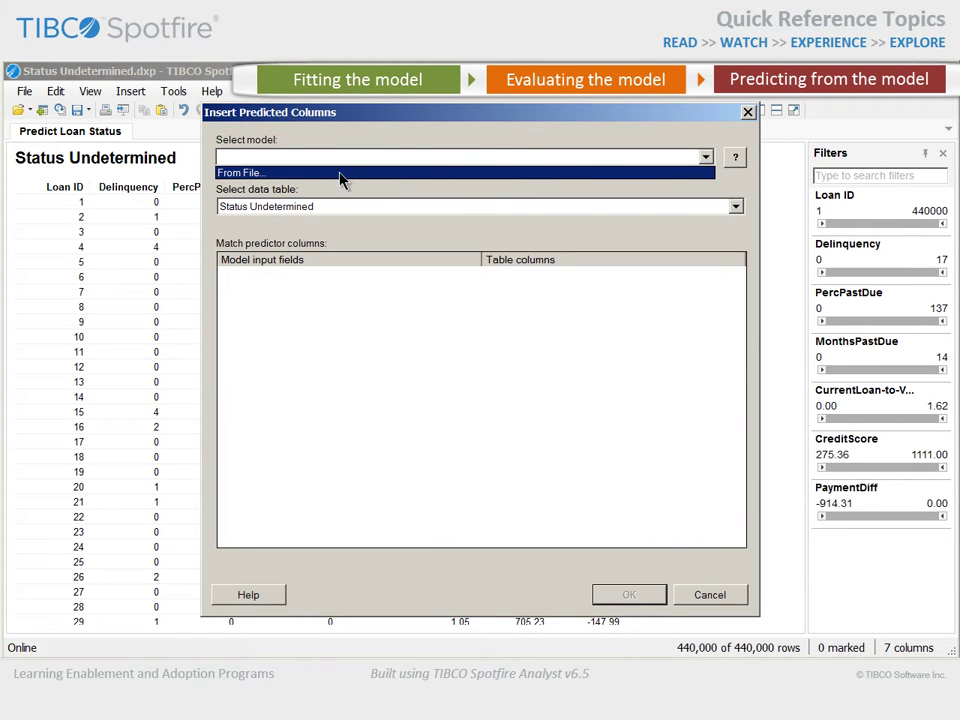
click(306, 176)
click(300, 198)
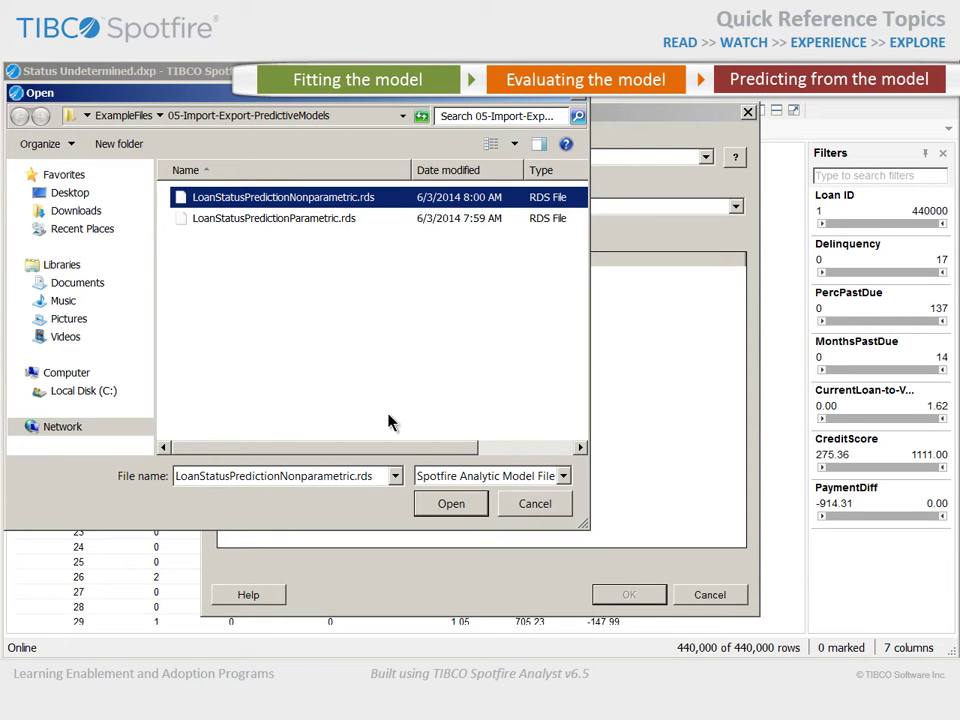
- Load the nonparametric model and change its comment to '-Predicts Status of Default or Not Default'
click(465, 507)
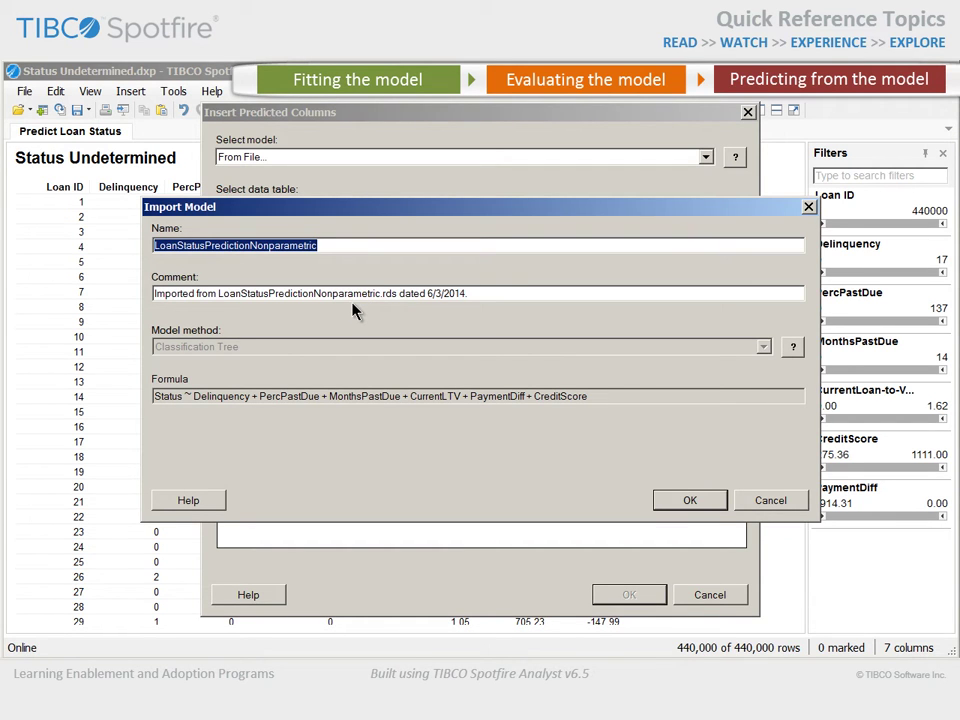
click(217, 293)
drag(217, 293, 146, 296)
key(Delete)
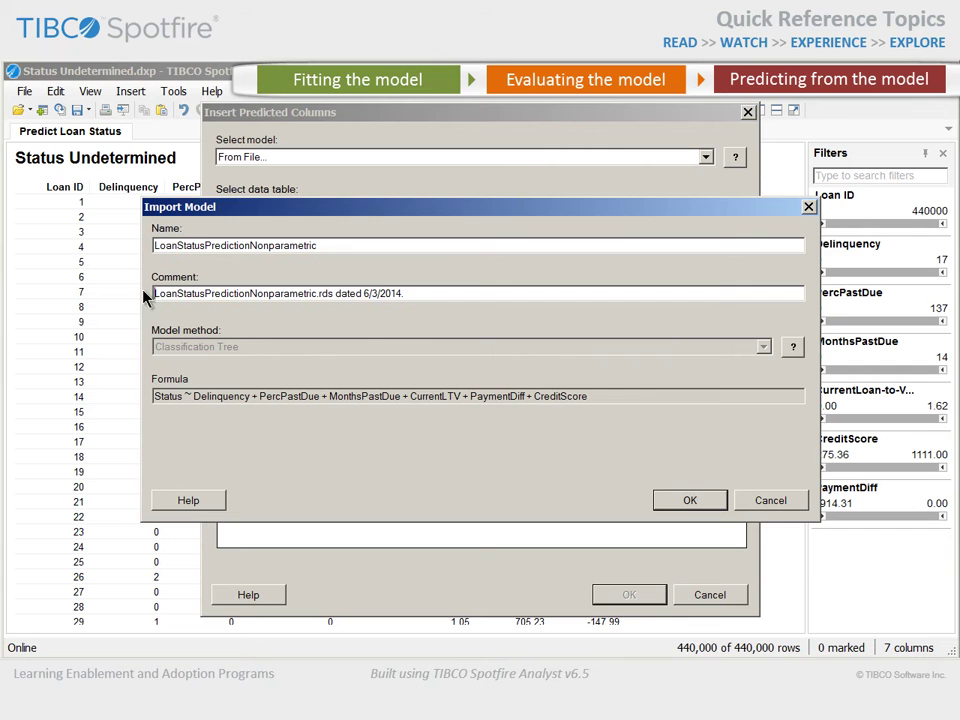
drag(336, 294, 456, 294)
text(Predicts Stat)
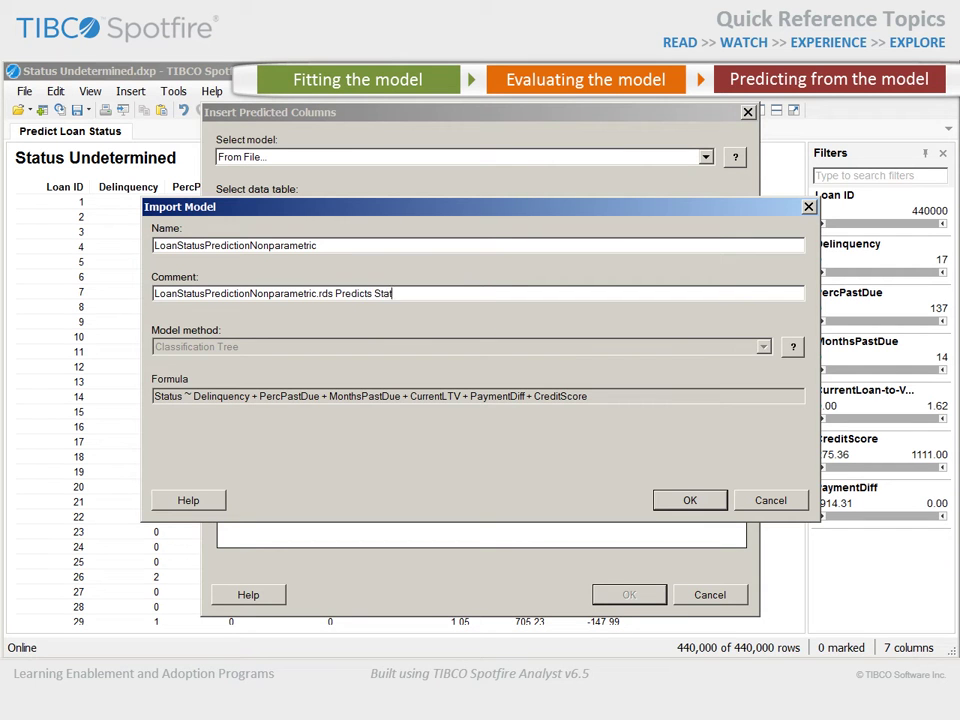
text(us of Default or Not Default)
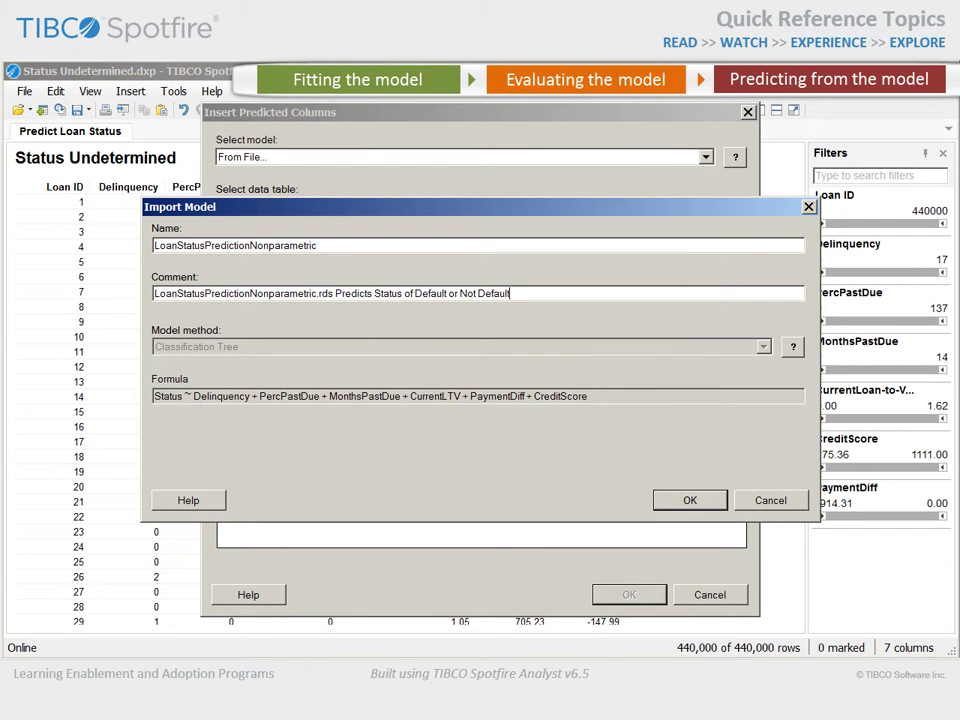
click(335, 293)
text(-)
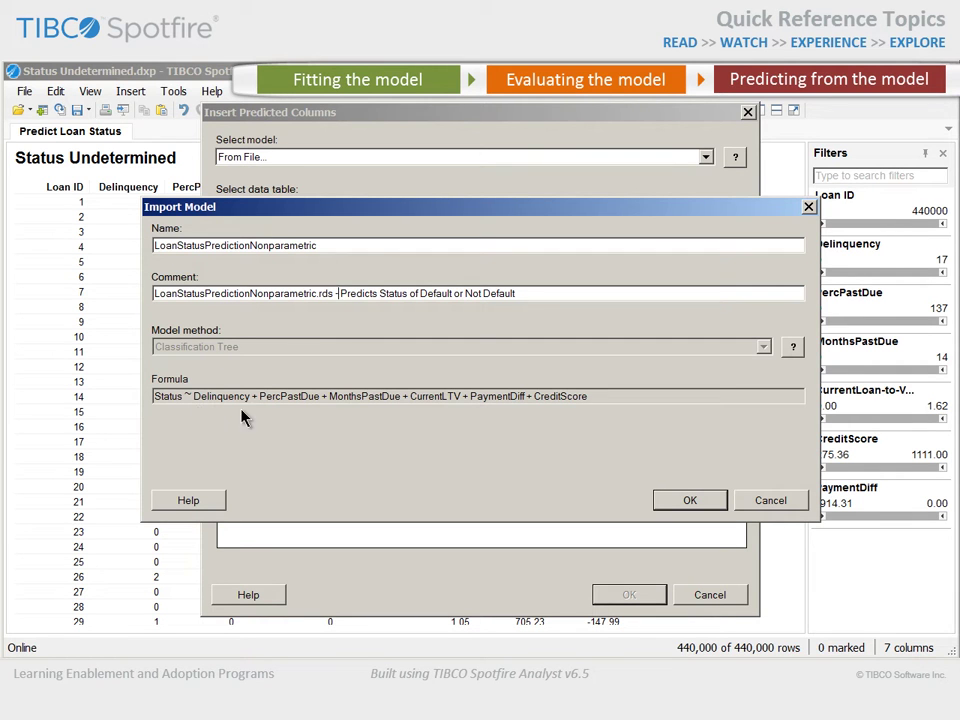
- Import the nonparametric model, map CurrentLTV to CurrentLoan-to-ValueRatio, and insert the predicted columns
click(702, 502)
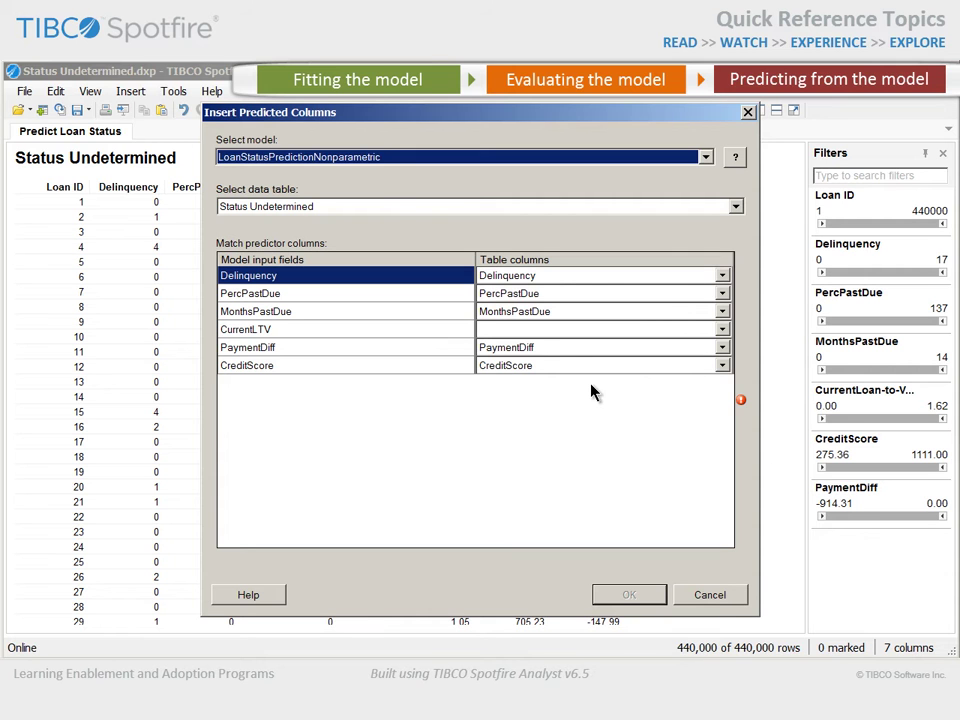
click(722, 330)
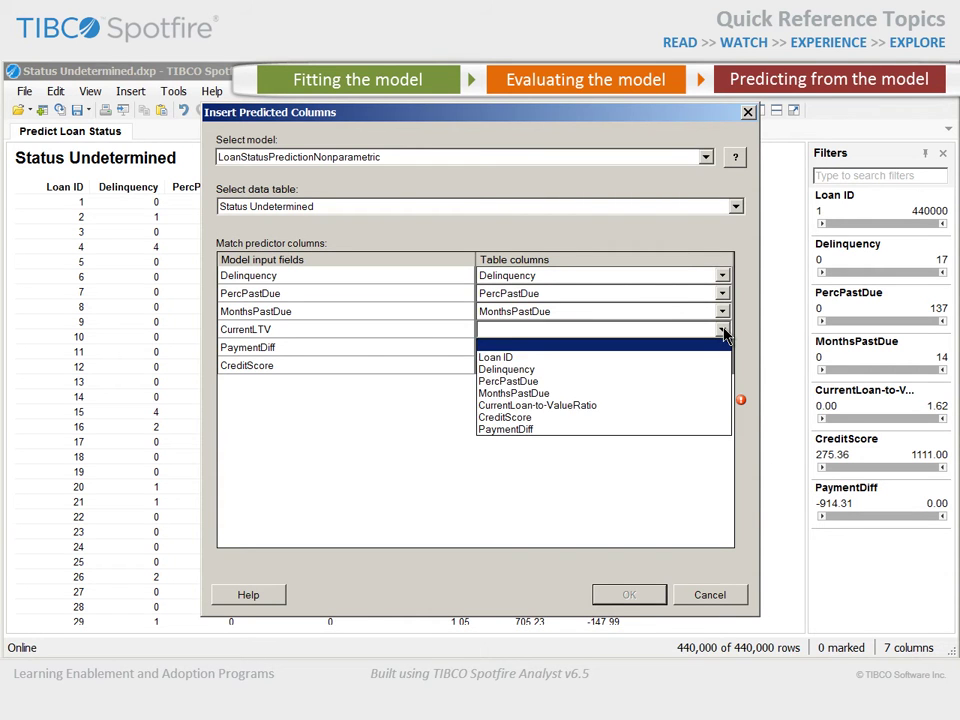
click(601, 406)
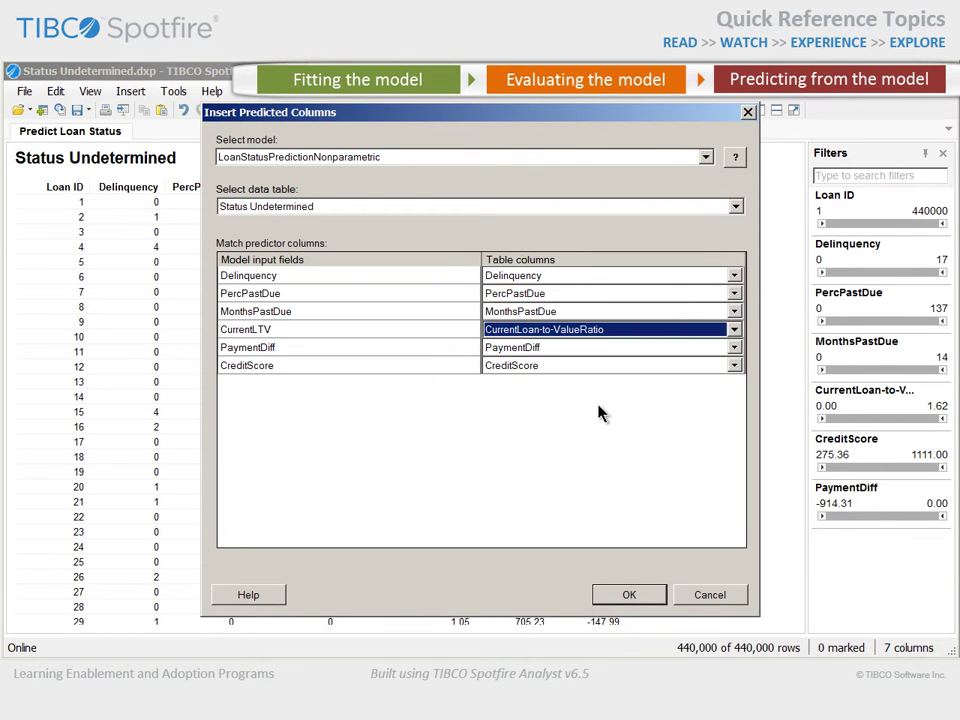
click(651, 599)
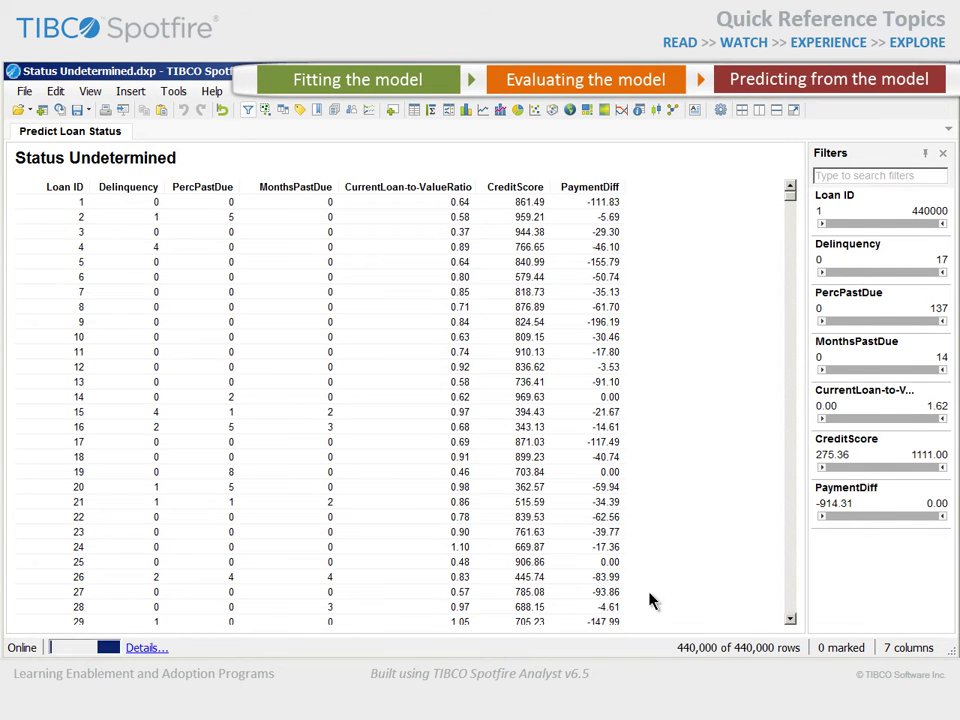
- Widen the Filters panel and drag the ClassPrediction filter onto the table as a new column
drag(945, 441, 947, 484)
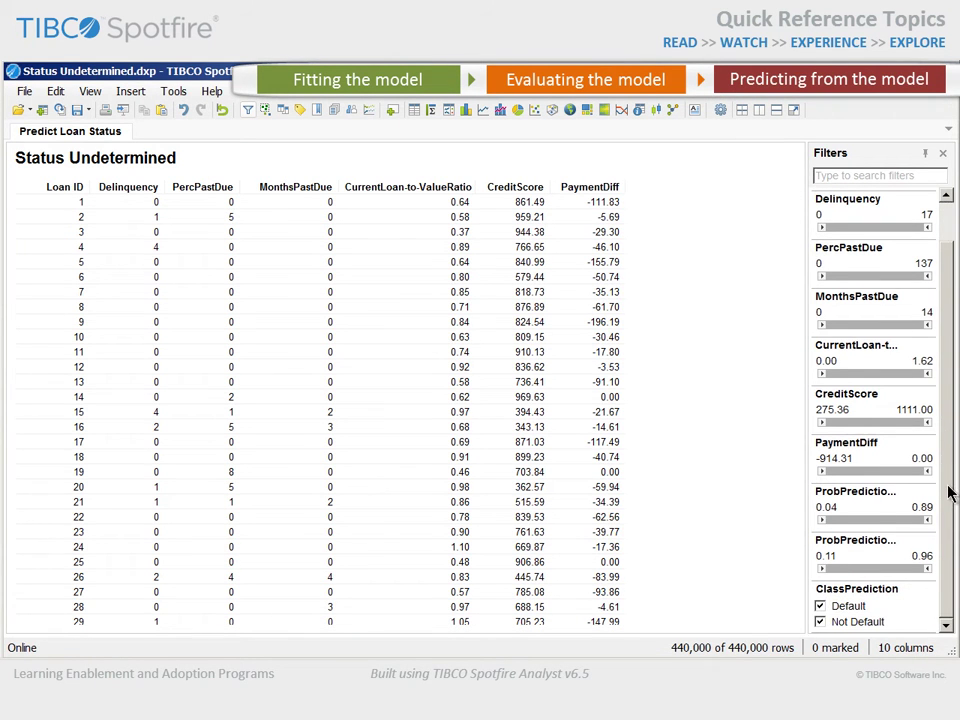
drag(807, 518, 785, 514)
click(893, 604)
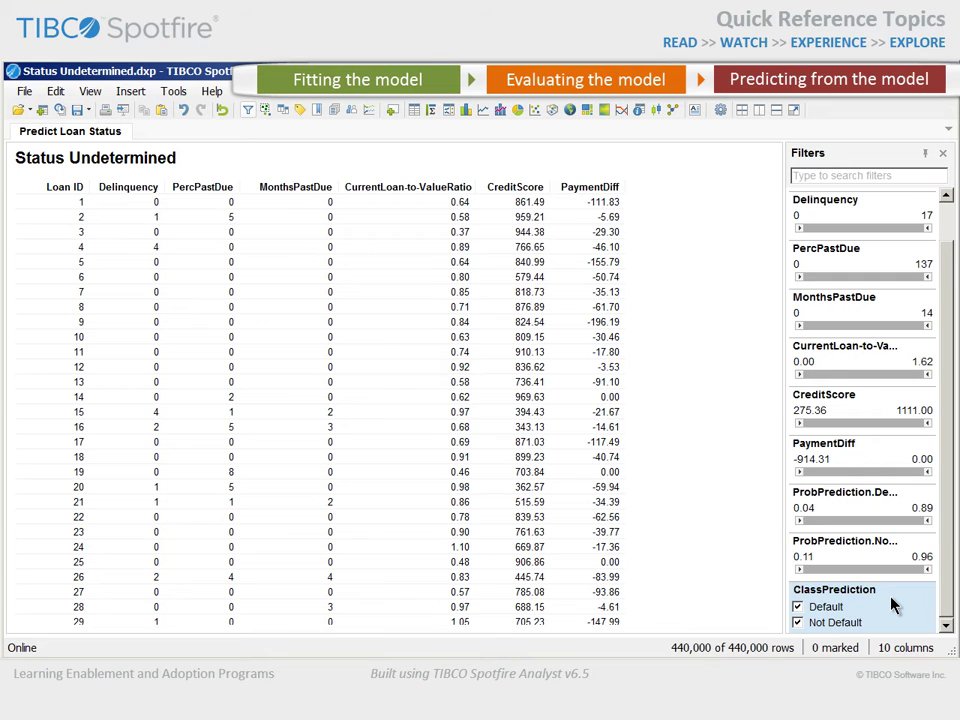
drag(893, 604, 420, 411)
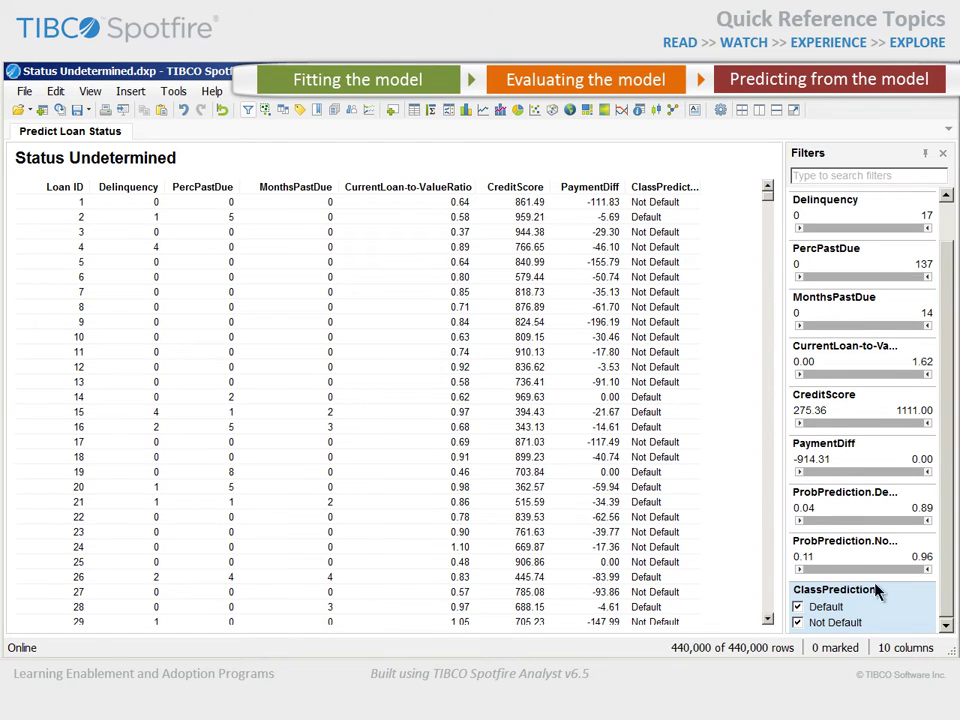
- Rename the ClassPrediction column to 'Nonparametric Status Prediction'
right_click(886, 616)
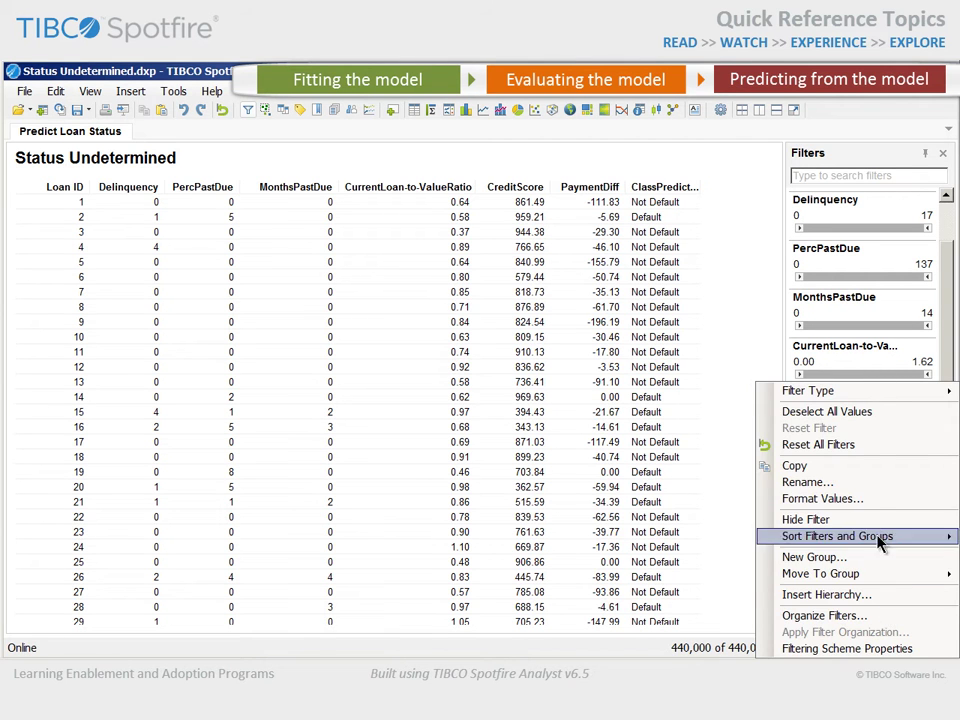
click(870, 482)
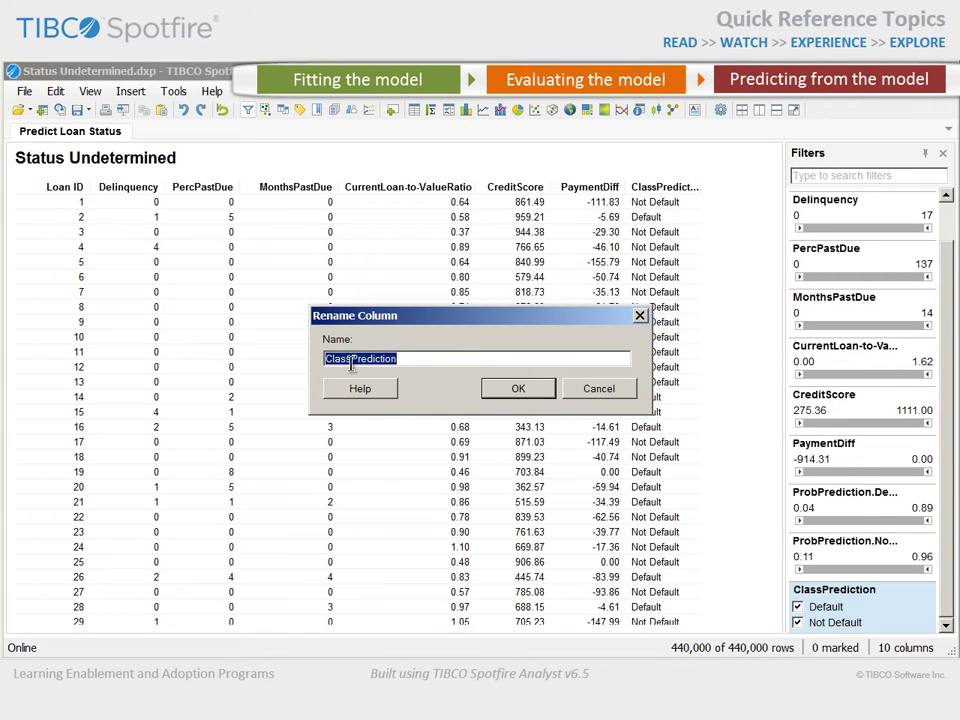
drag(325, 358, 345, 358)
text(Nonparametric Status)
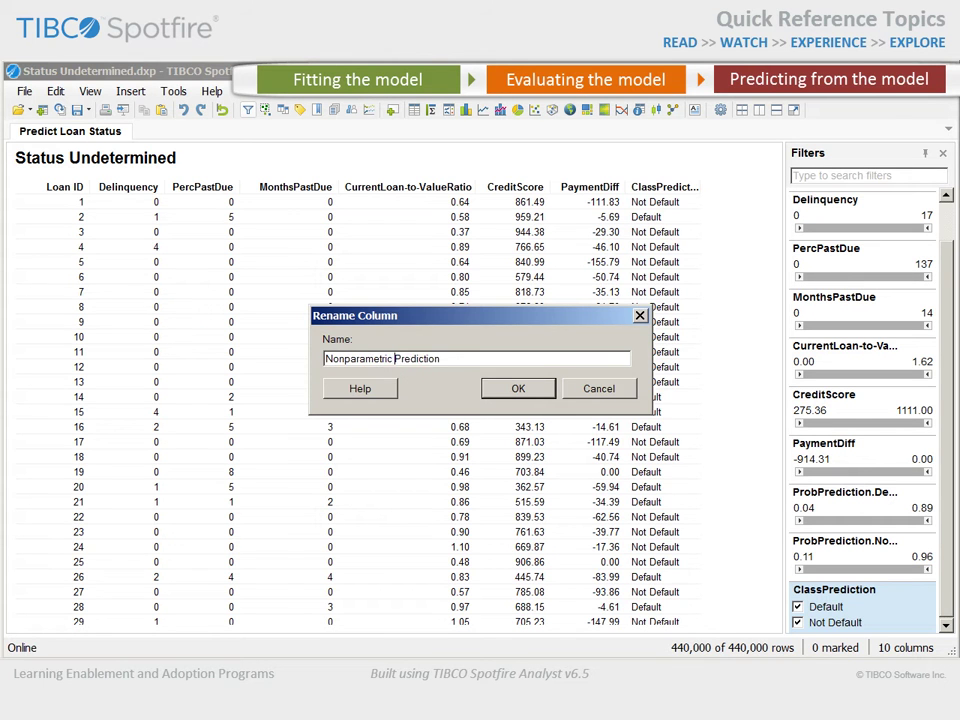
click(537, 393)
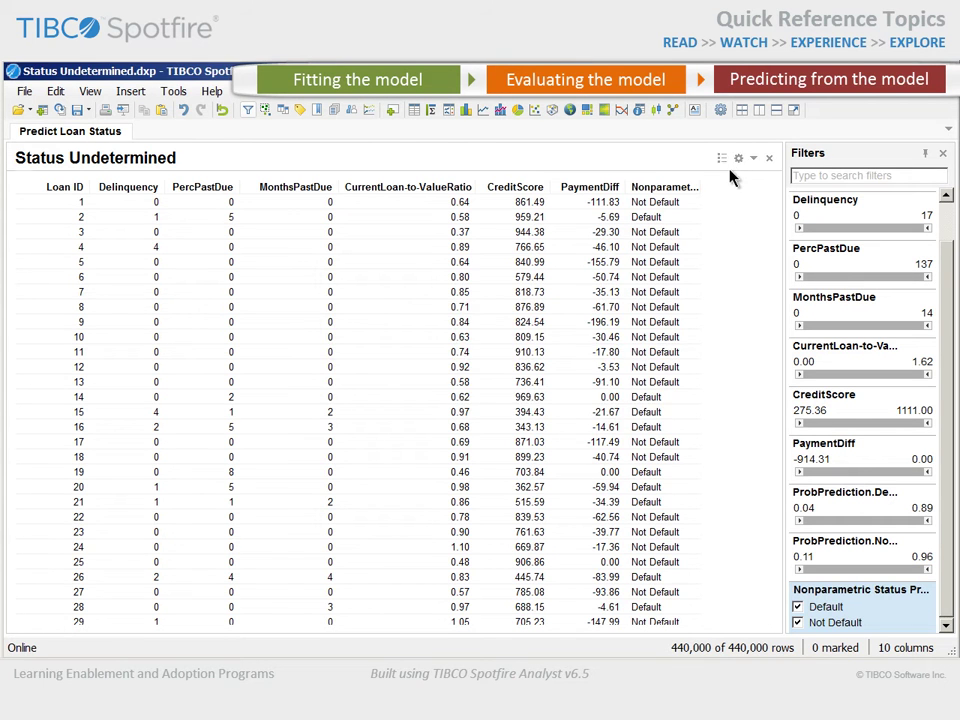
- Check the table's appearance settings, then widen the new column and narrow CurrentLoan-to-ValueRatio
click(735, 159)
click(250, 228)
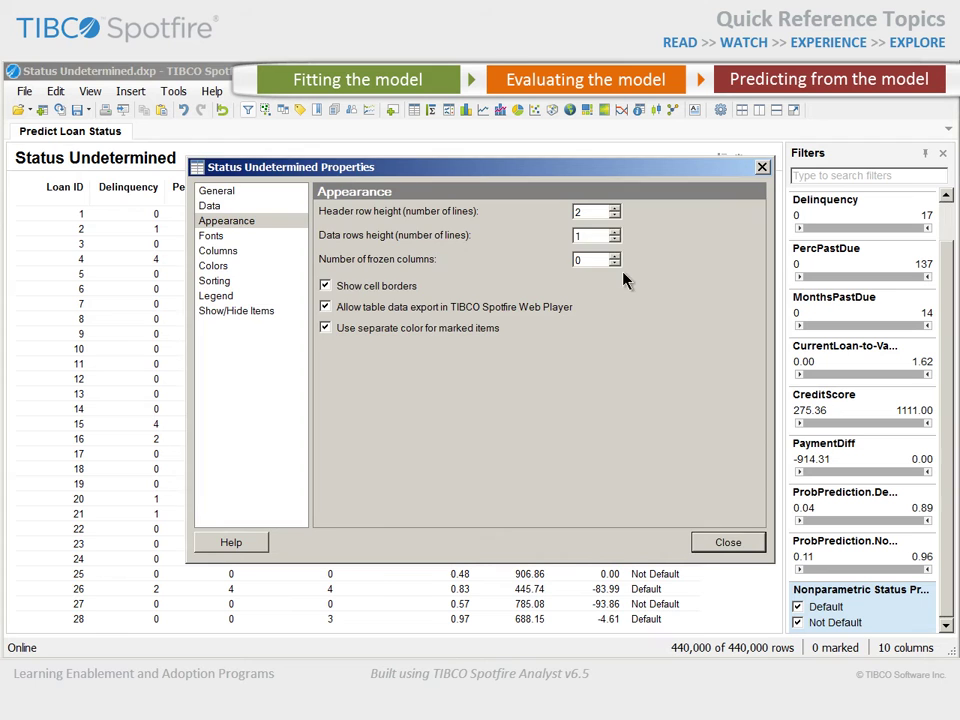
click(727, 542)
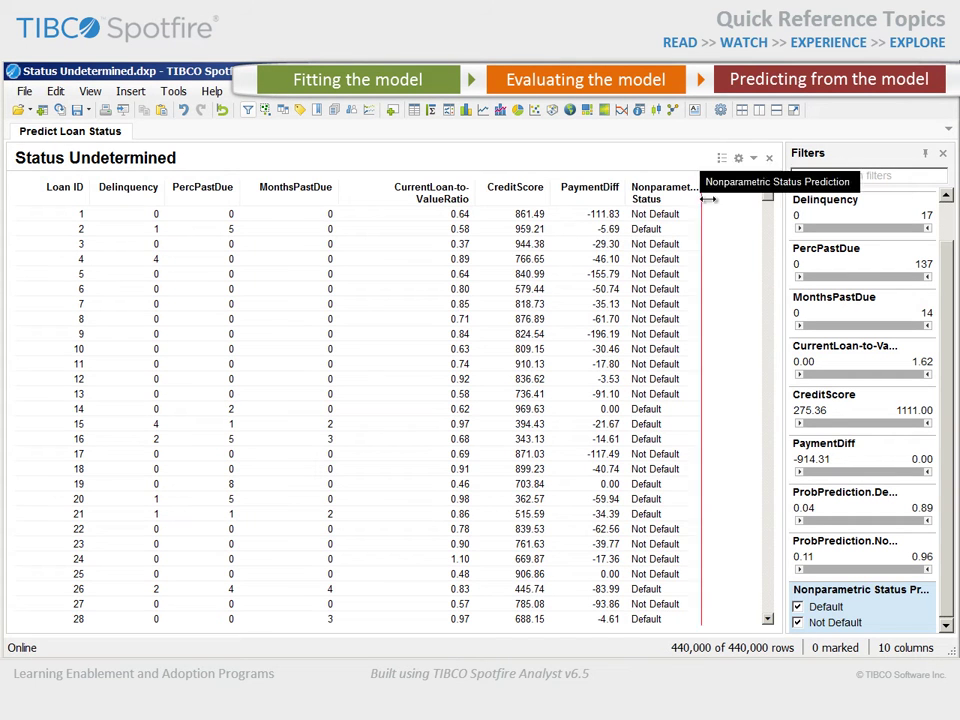
drag(703, 192, 729, 197)
drag(477, 190, 418, 191)
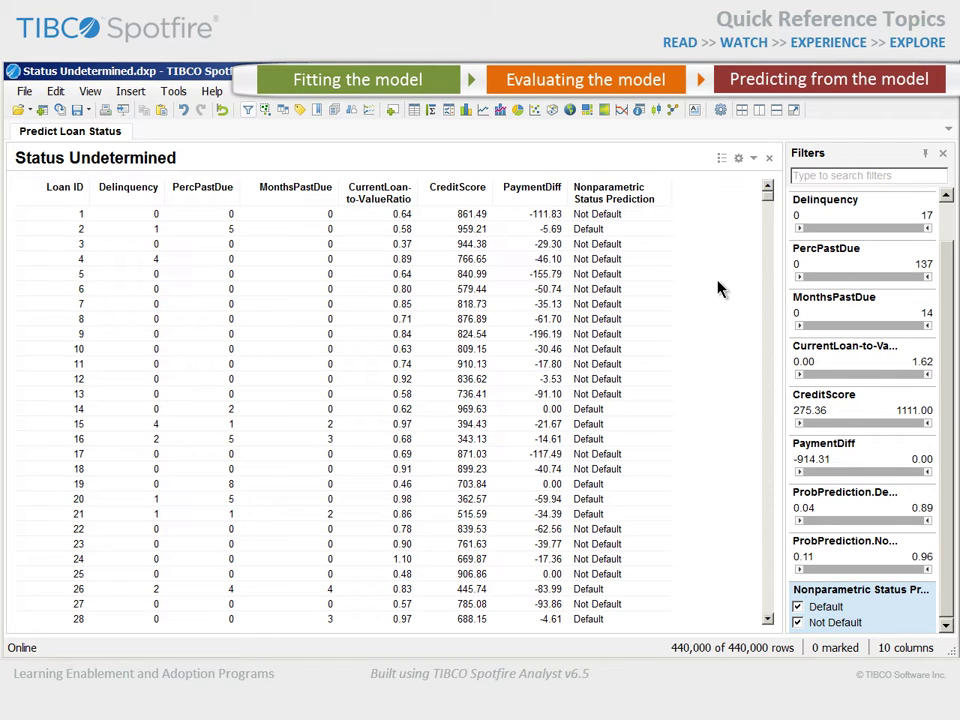
- Show the Analytic Models panel and import the LoanStatusPredictionParametric.rds model file
click(90, 91)
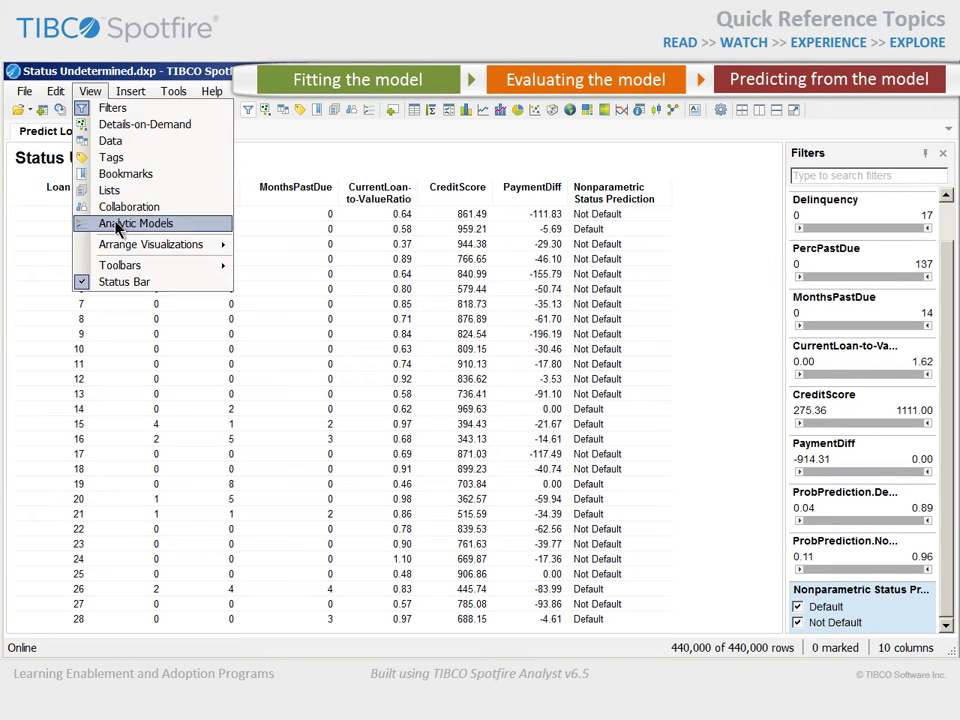
click(178, 228)
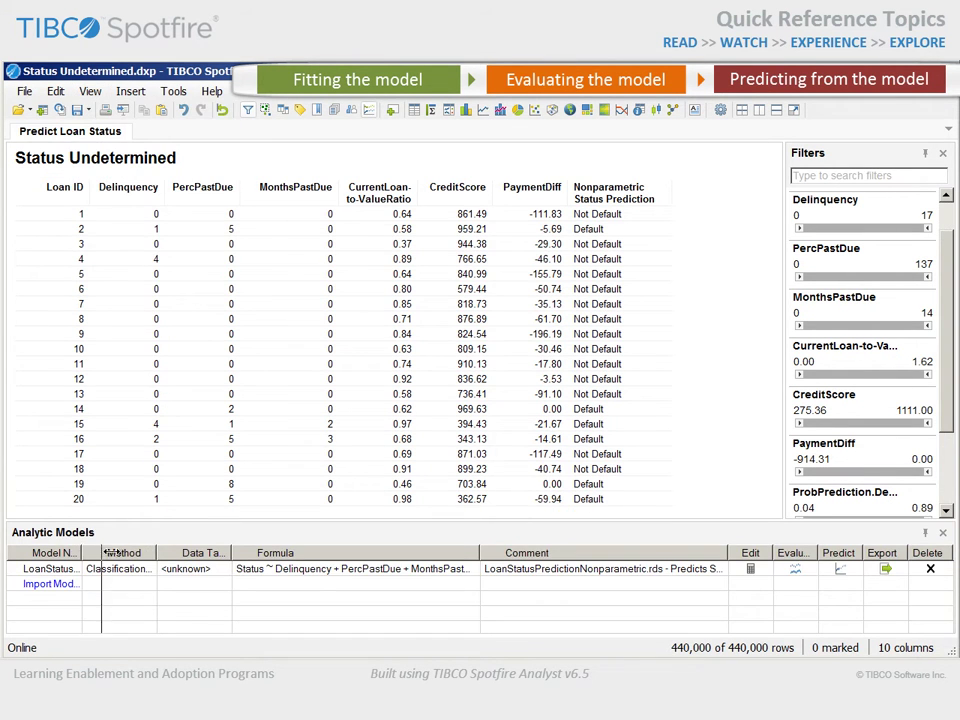
drag(112, 552, 170, 552)
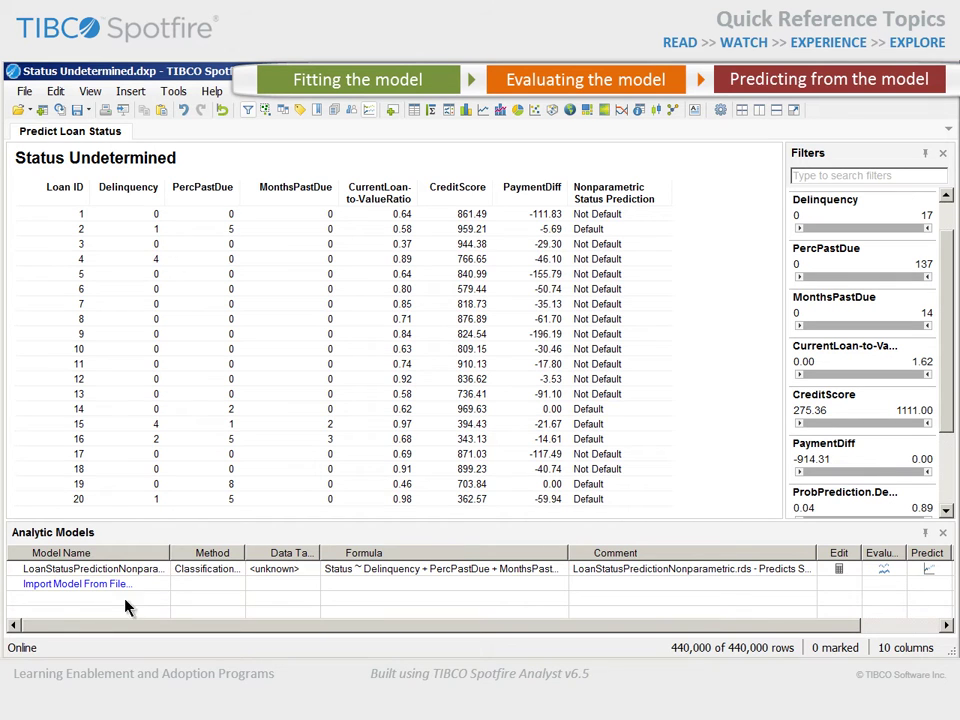
click(70, 588)
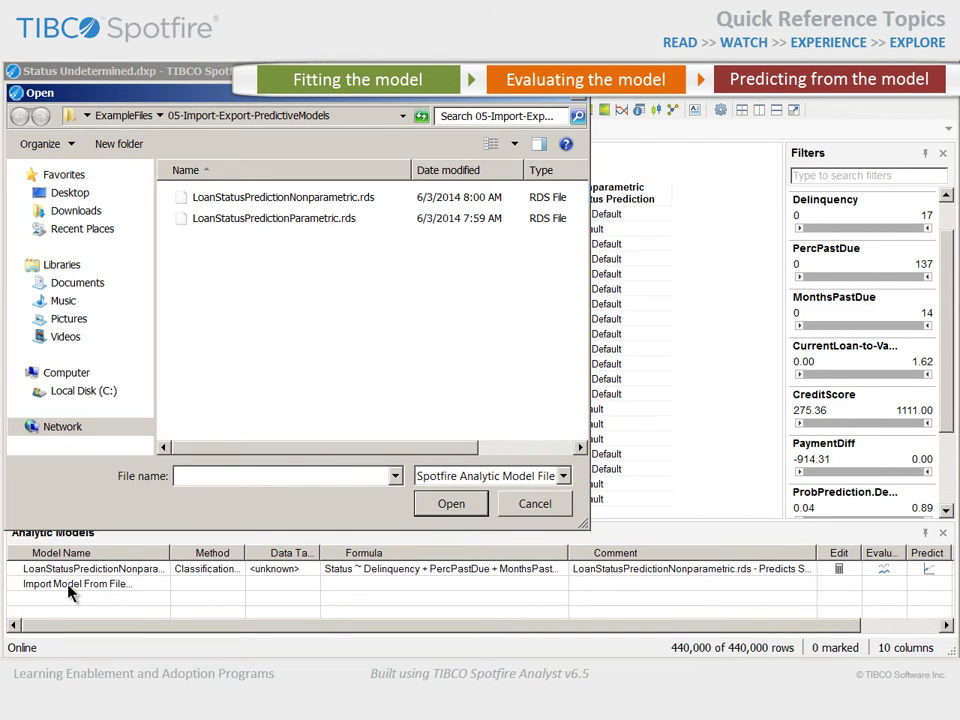
click(313, 227)
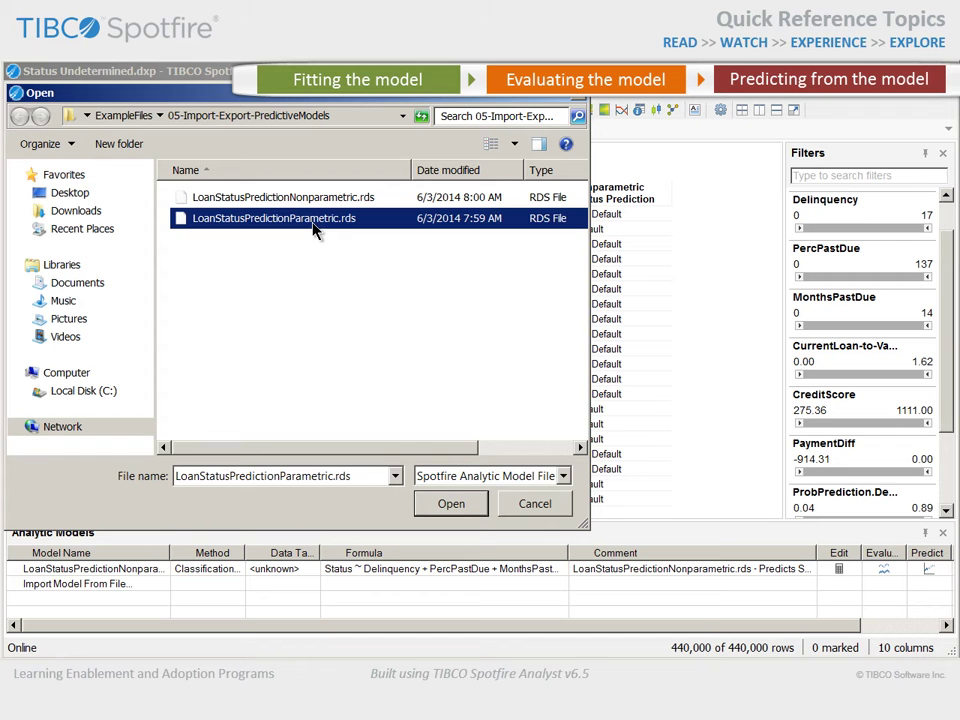
click(460, 507)
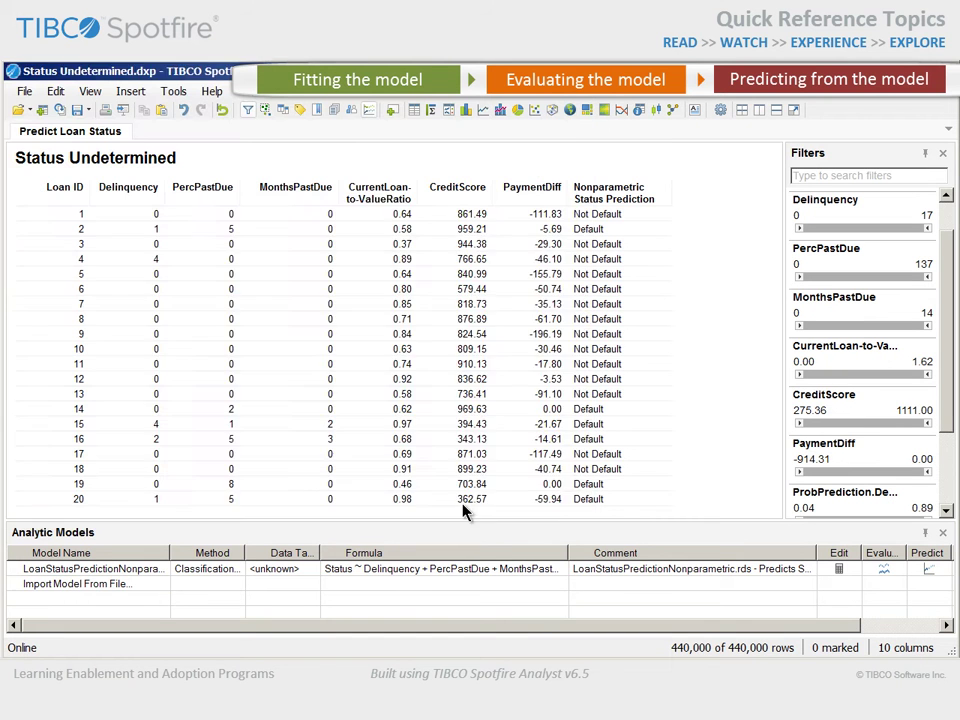
- Set the parametric model's comment to '- Predicts Status of Default or Not Default' and confirm
drag(218, 294, 153, 294)
key(BackSpace)
drag(317, 294, 450, 304)
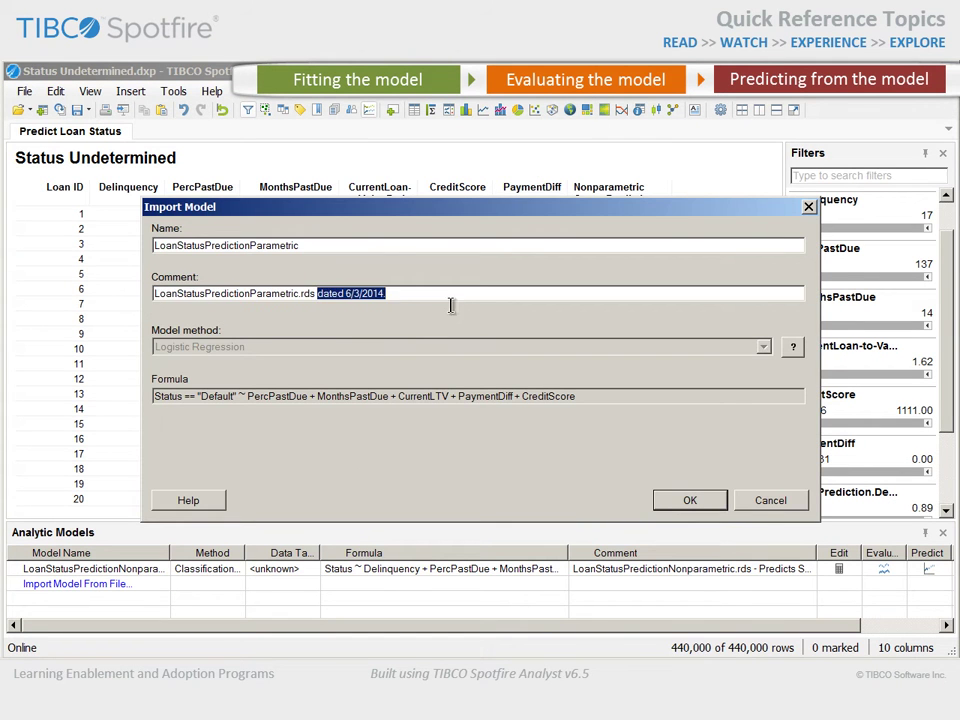
key(BackSpace)
text(- Predicts)
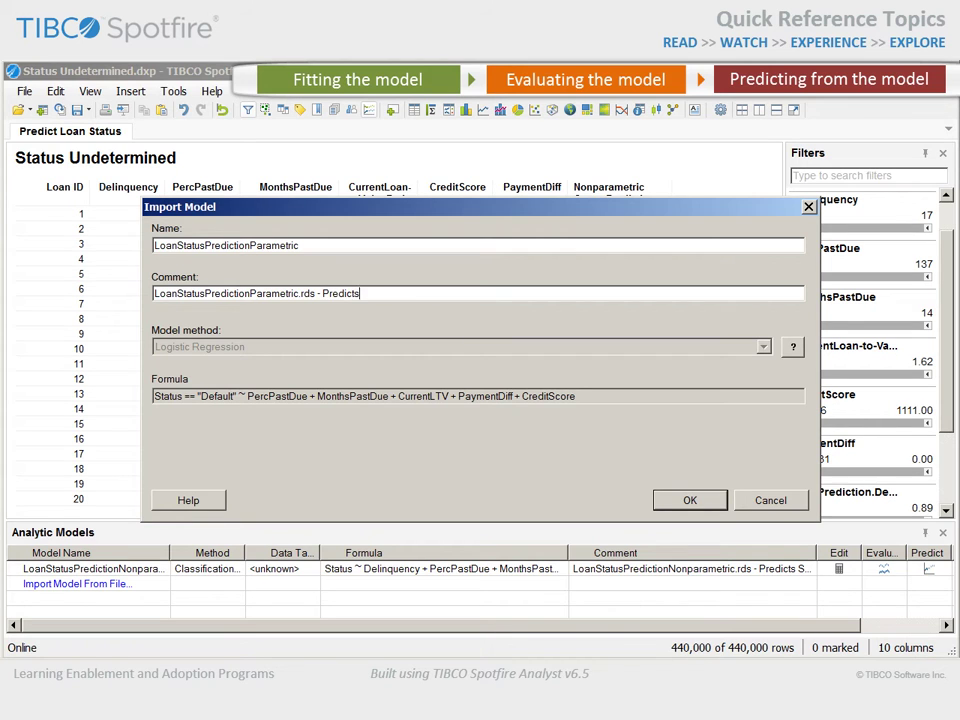
text( Status of Default or Not De)
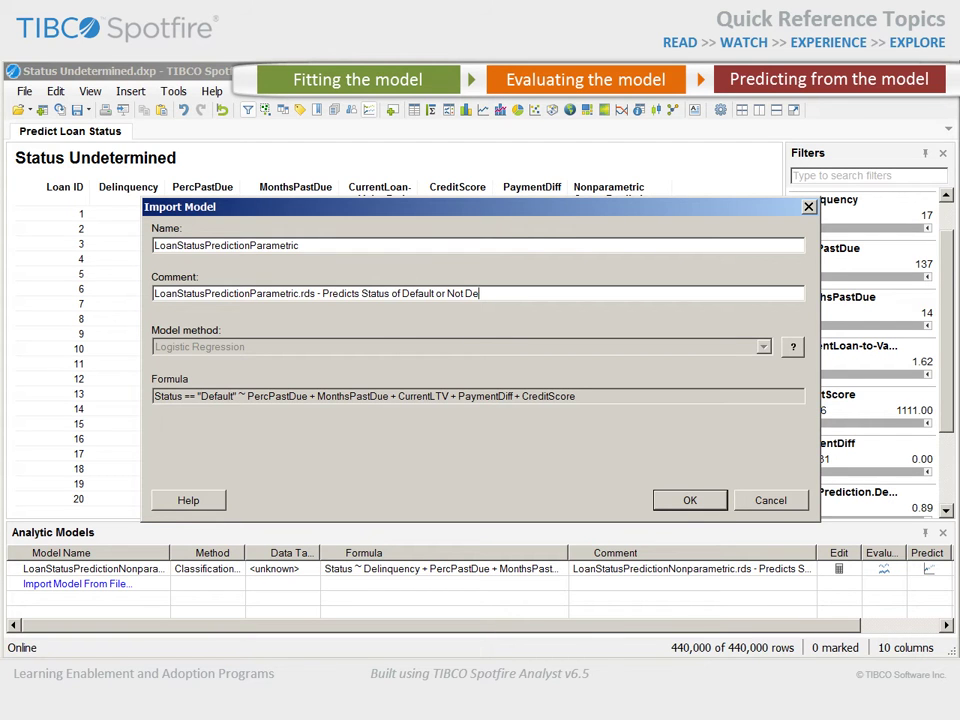
text(fault)
click(712, 500)
- Run Predict with the parametric model, mapping CurrentLTV to CurrentLoan-to-ValueRatio, to add its columns
drag(567, 553, 457, 553)
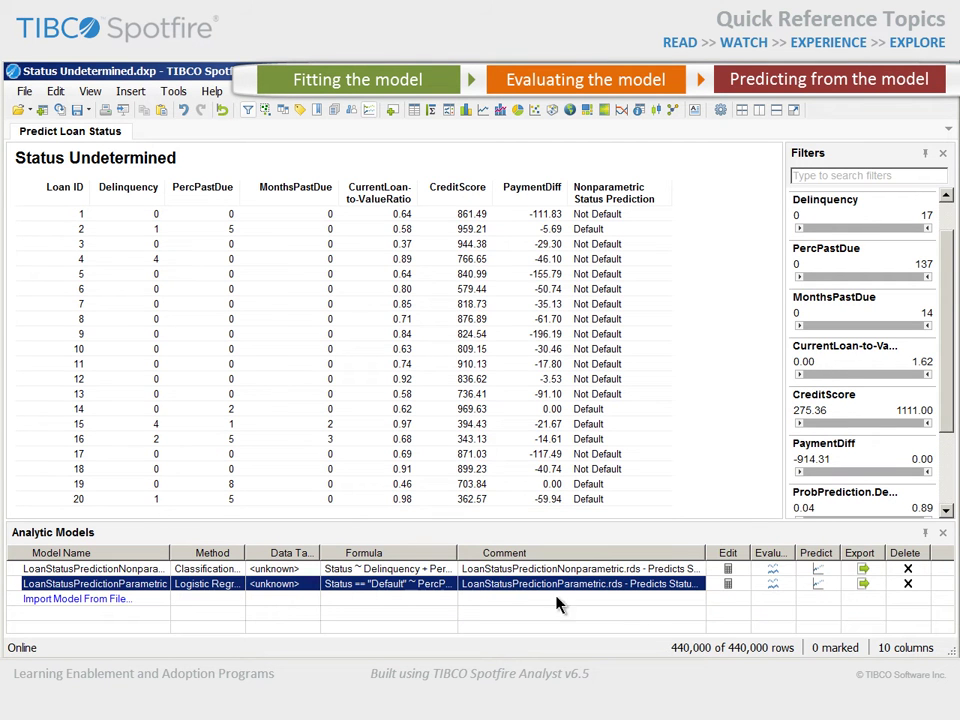
click(818, 590)
click(734, 312)
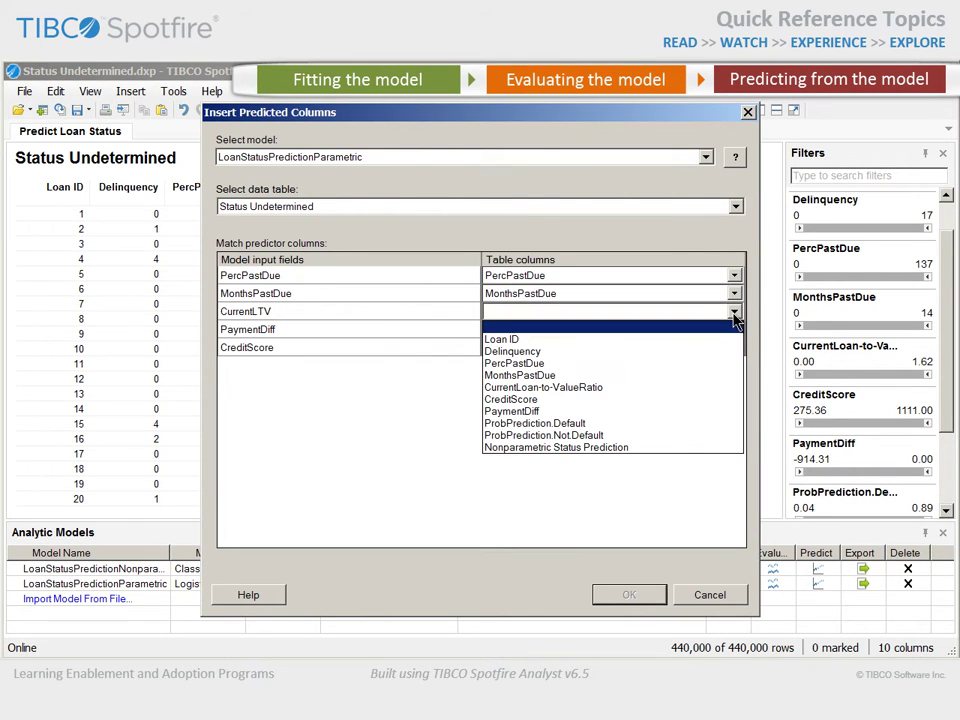
click(621, 389)
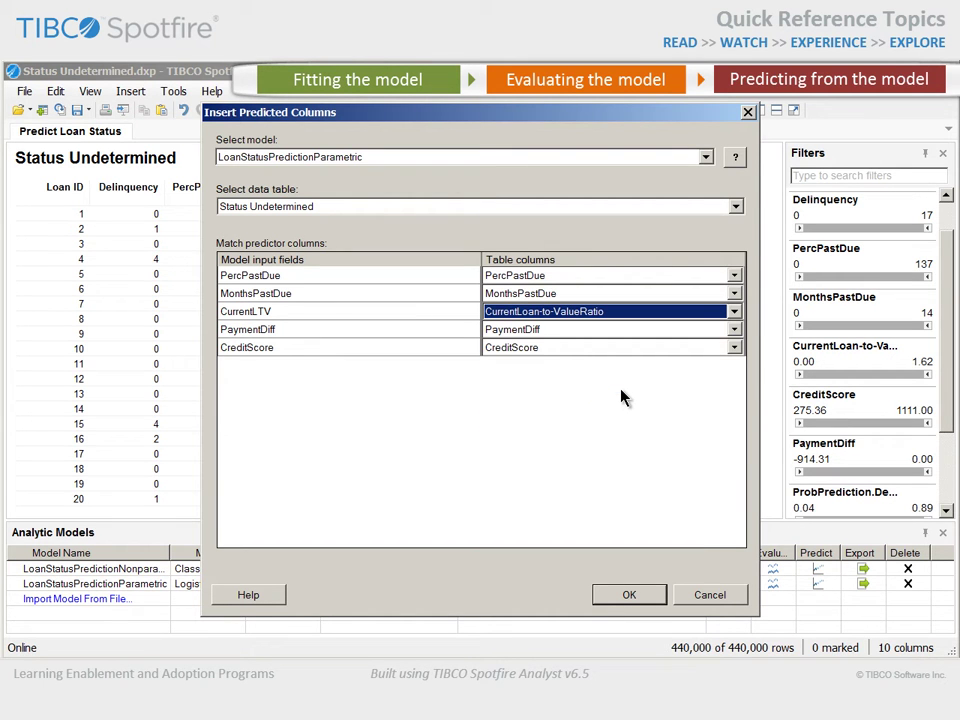
click(642, 596)
scroll(930, 430, down, 5)
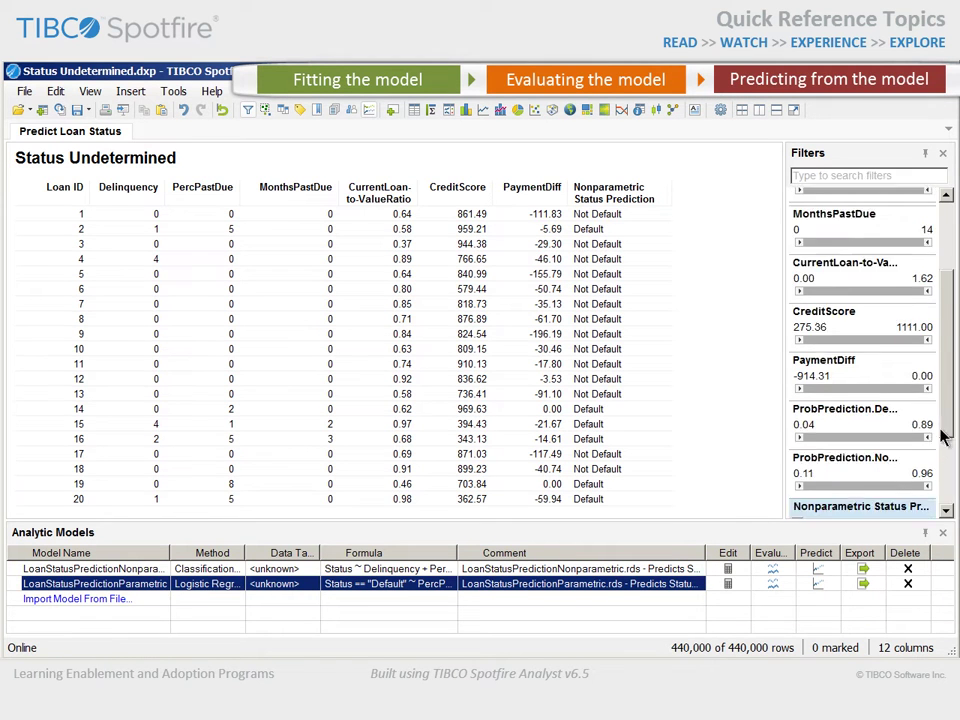
click(900, 505)
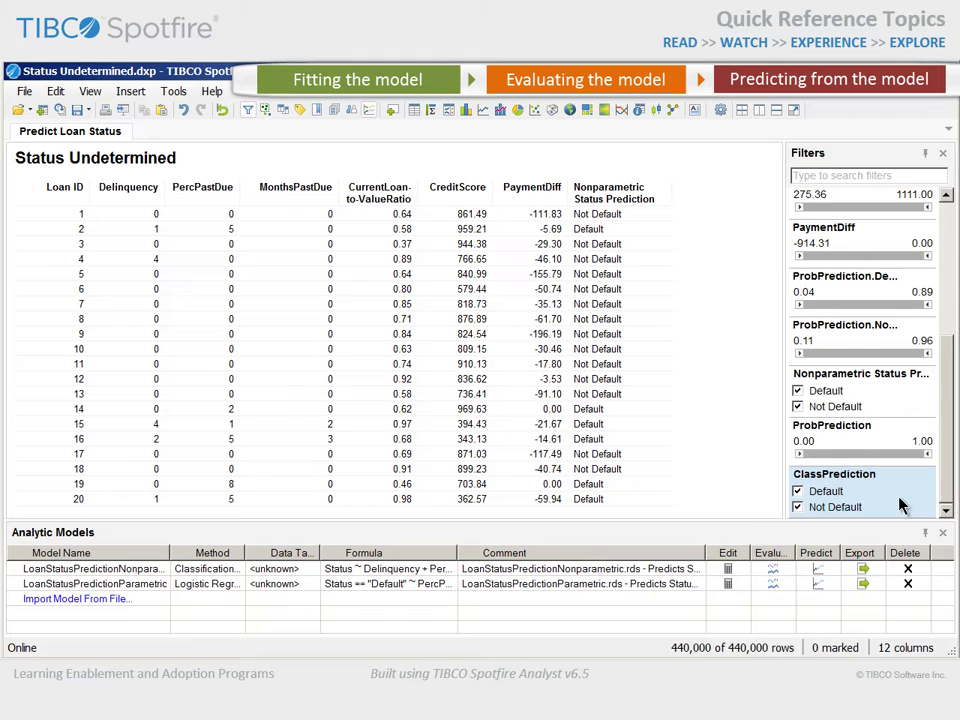
- Rename ClassPrediction to 'Parametric Status Prediction' and add it as a column in the Status Undetermined table
right_click(900, 505)
click(887, 484)
drag(353, 359, 279, 372)
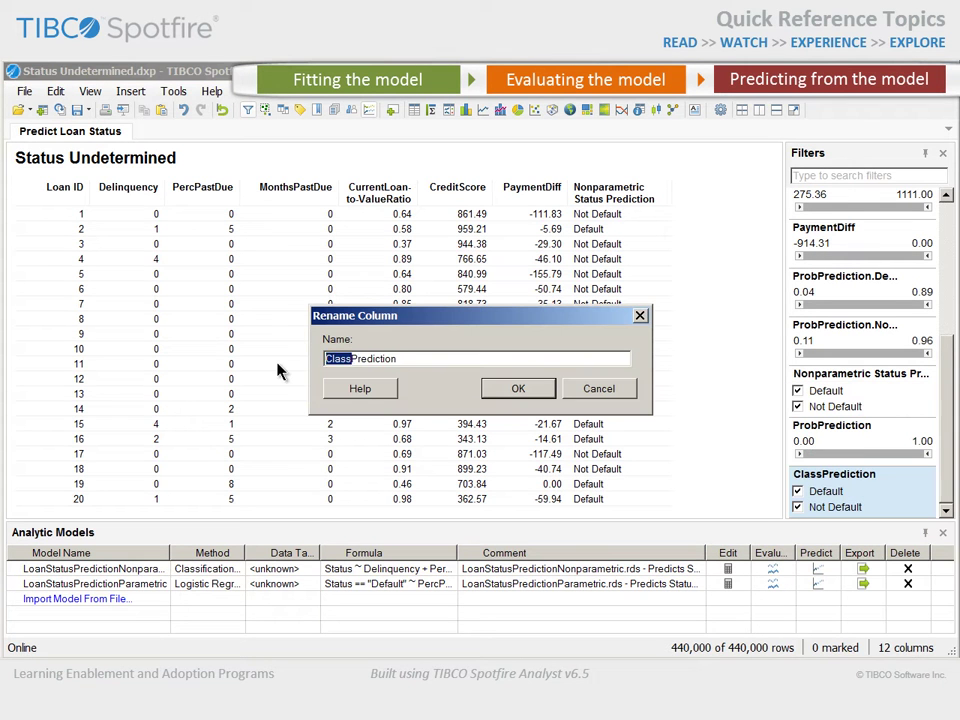
text(Parametric Status)
click(545, 392)
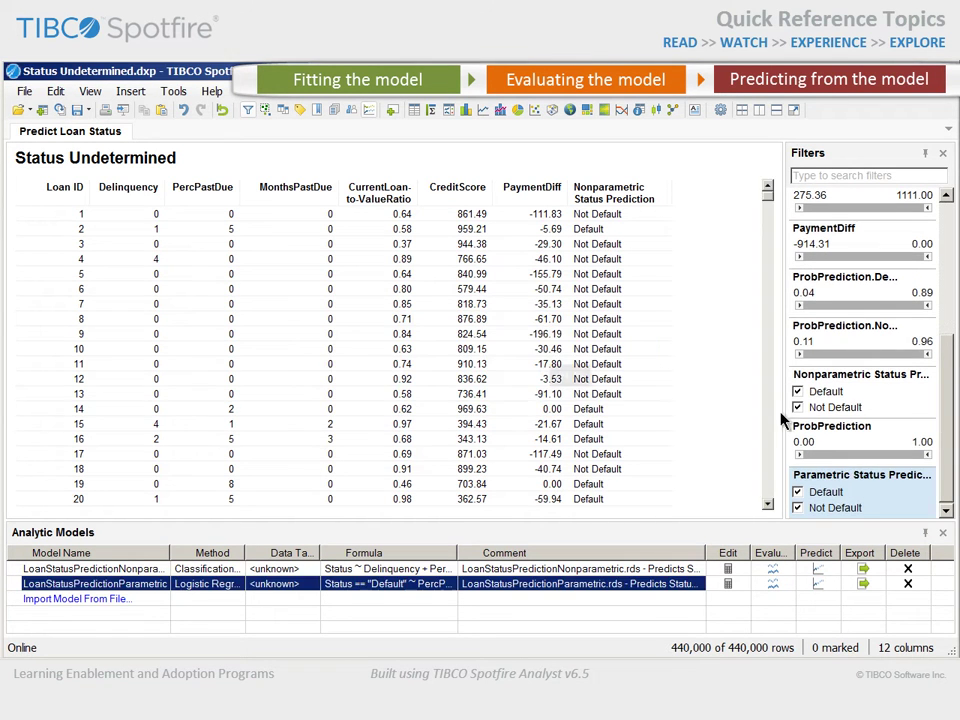
drag(862, 476, 418, 355)
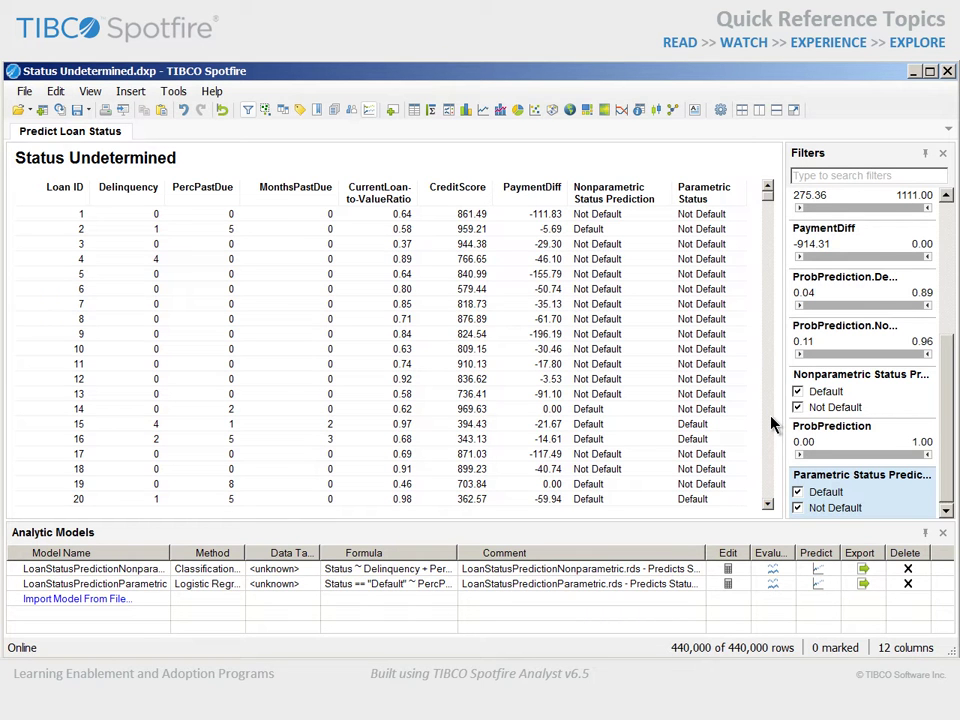
- Insert a new pie chart, move its legend closer, and colour it by Nonparametric Status Prediction
click(517, 109)
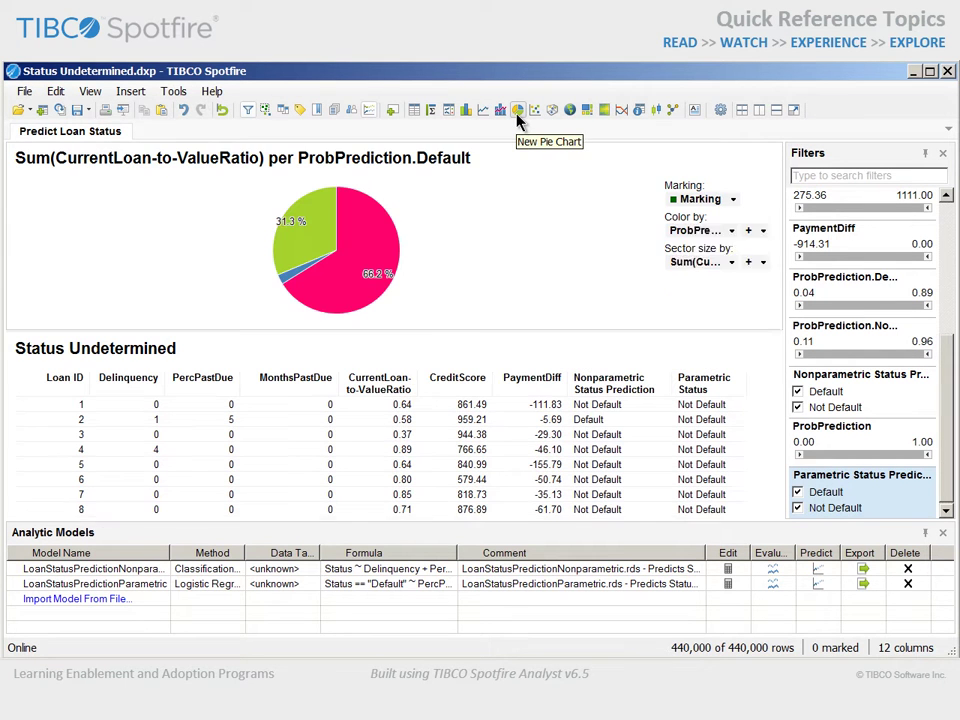
drag(658, 220, 420, 197)
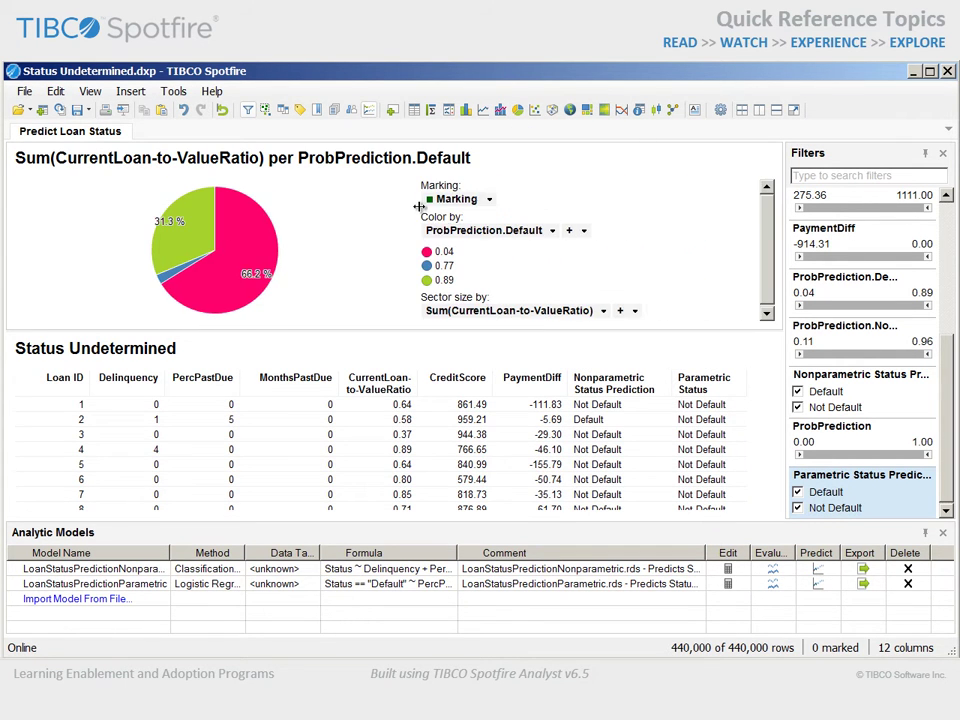
click(552, 238)
click(553, 457)
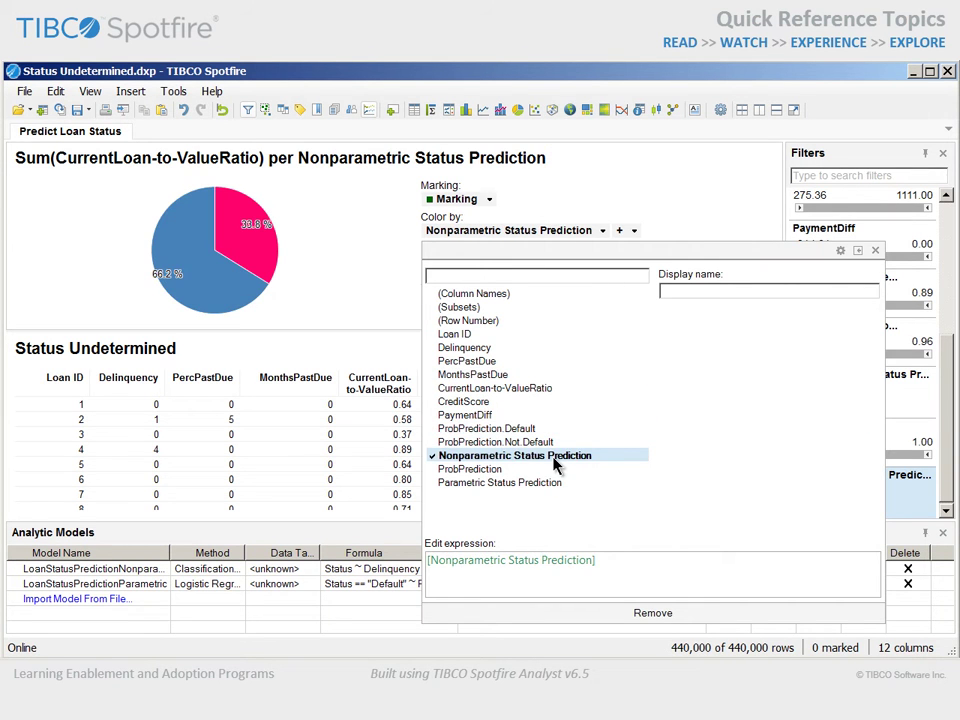
click(874, 251)
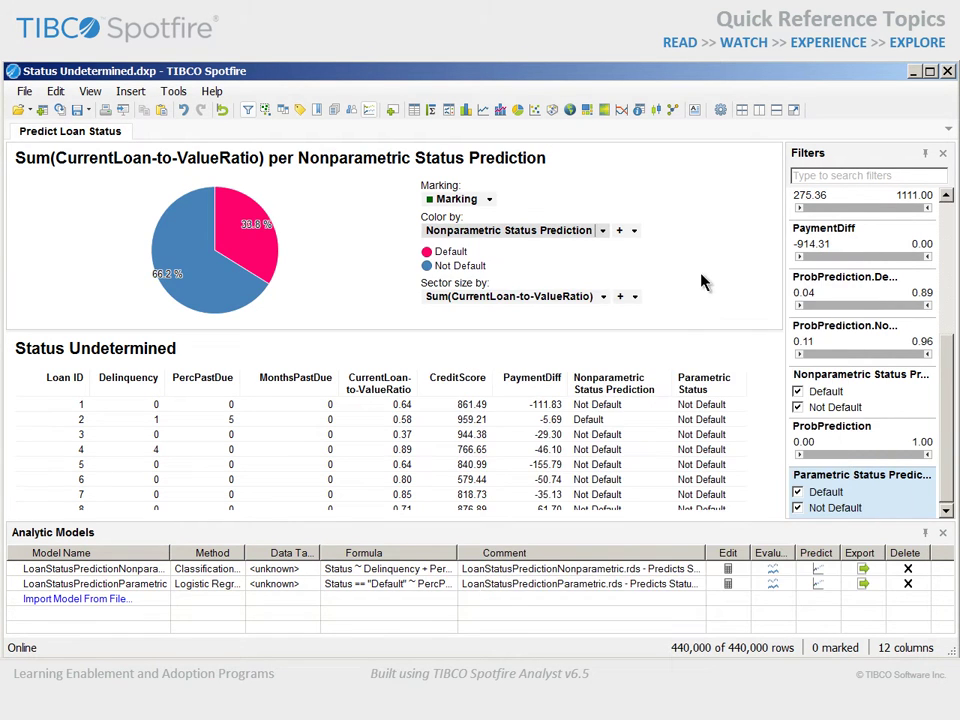
- Add Parametric Status Prediction to the pie colouring and enlarge the chart area above the table
click(633, 231)
click(637, 483)
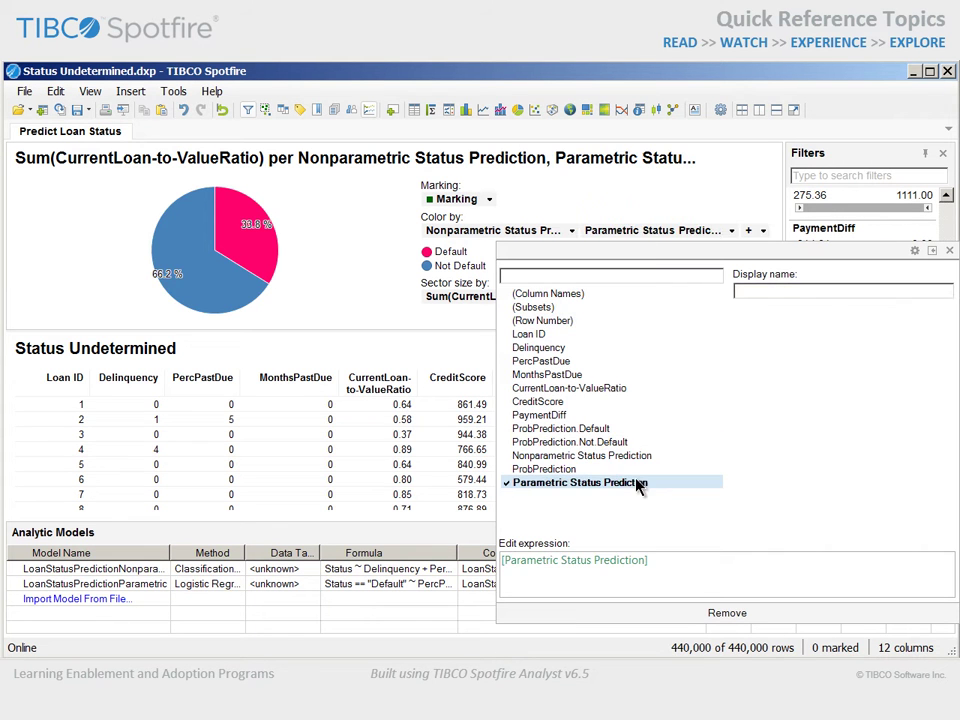
click(949, 250)
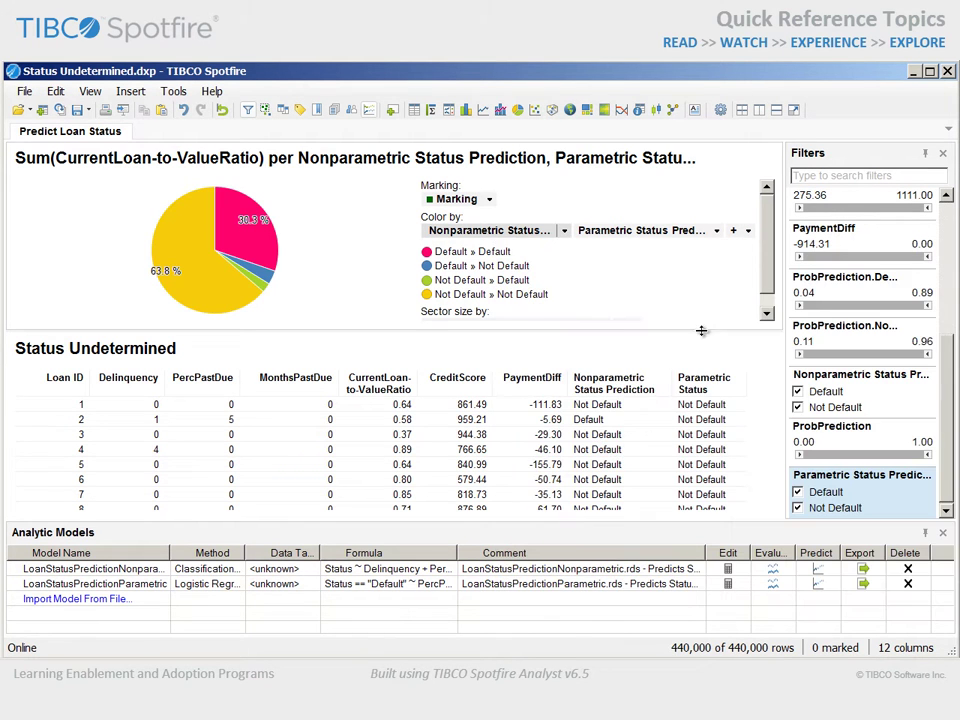
drag(701, 330, 699, 369)
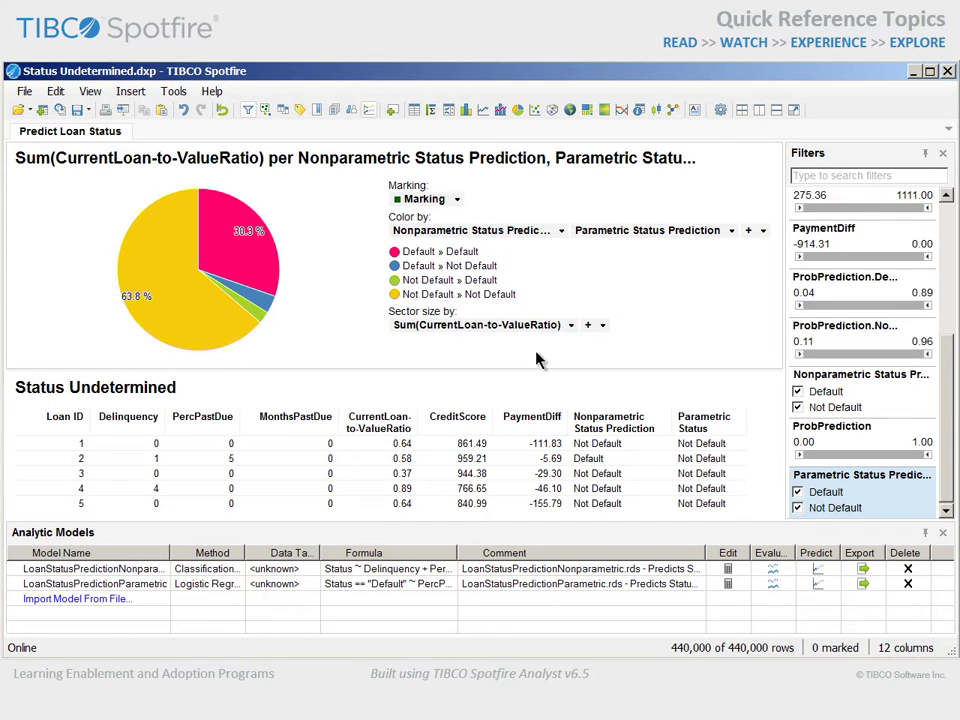
- Size the pie sectors by UniqueCount(Loan ID) instead of Sum(CurrentLoan-to-ValueRatio)
click(571, 324)
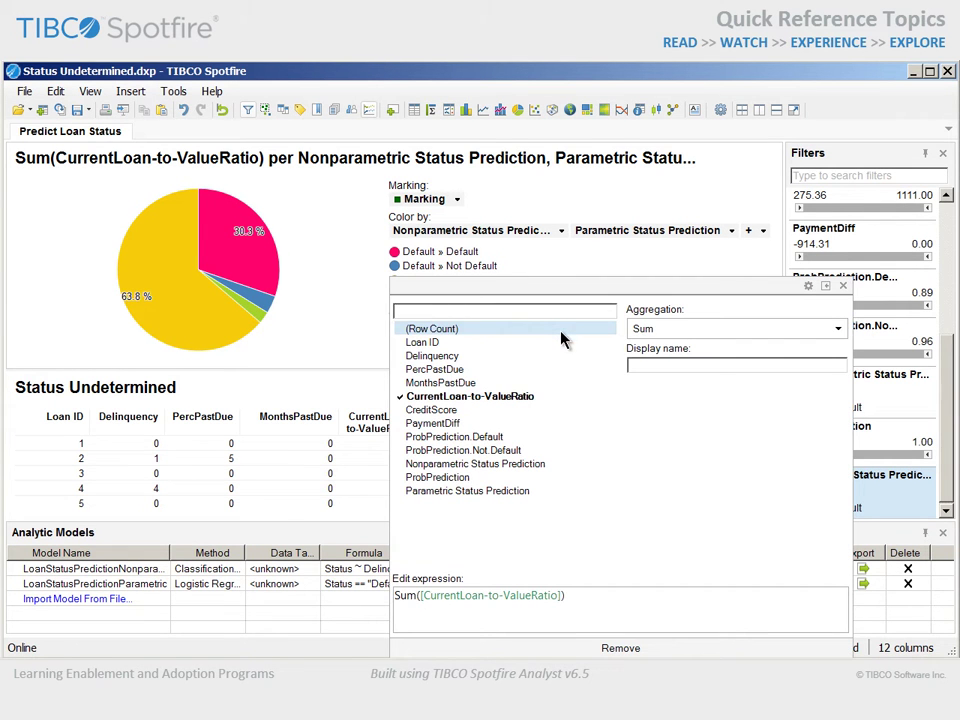
click(553, 342)
click(677, 330)
click(658, 405)
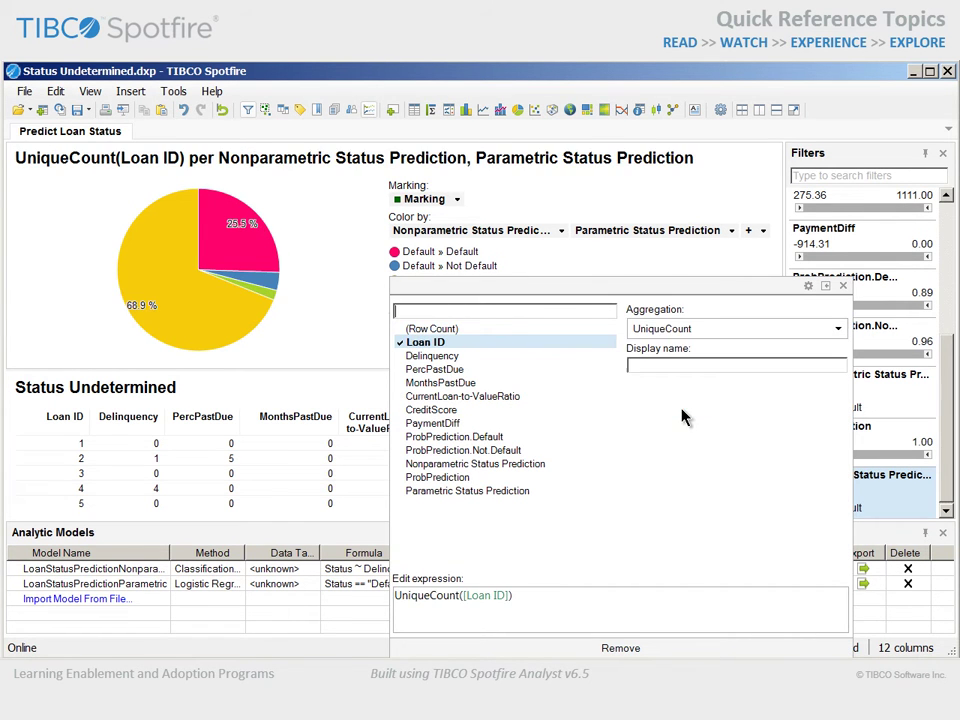
click(843, 286)
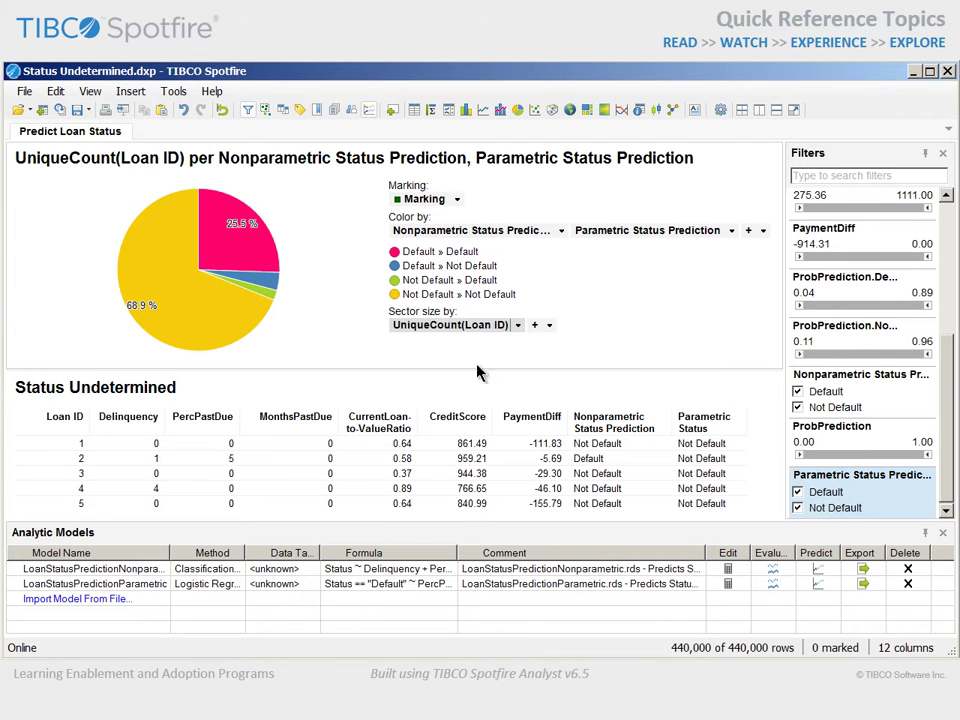
mouse_move(257, 256)
mouse_move(231, 335)
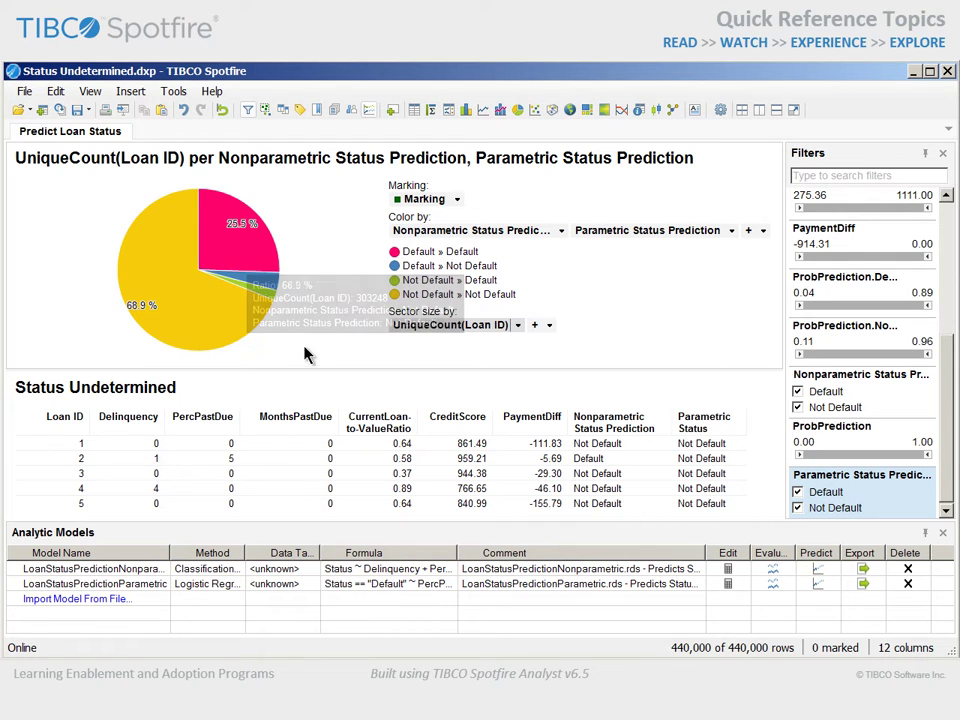
mouse_move(278, 284)
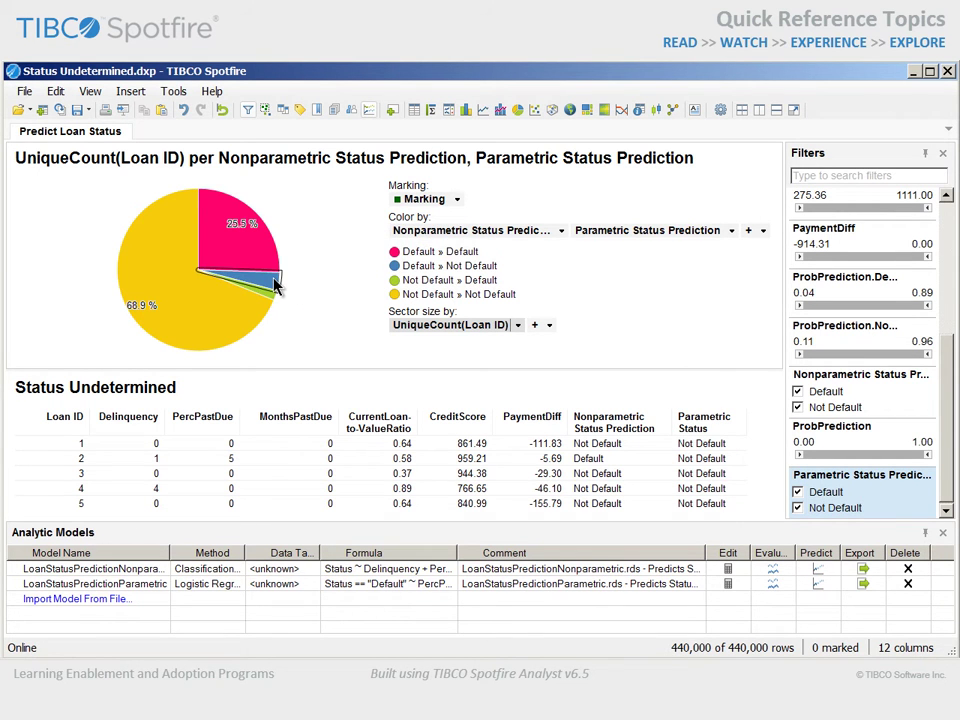
- Mark the Default » Not Default and Not Default » Default sectors, then show the Create Details Visualization choices
click(276, 285)
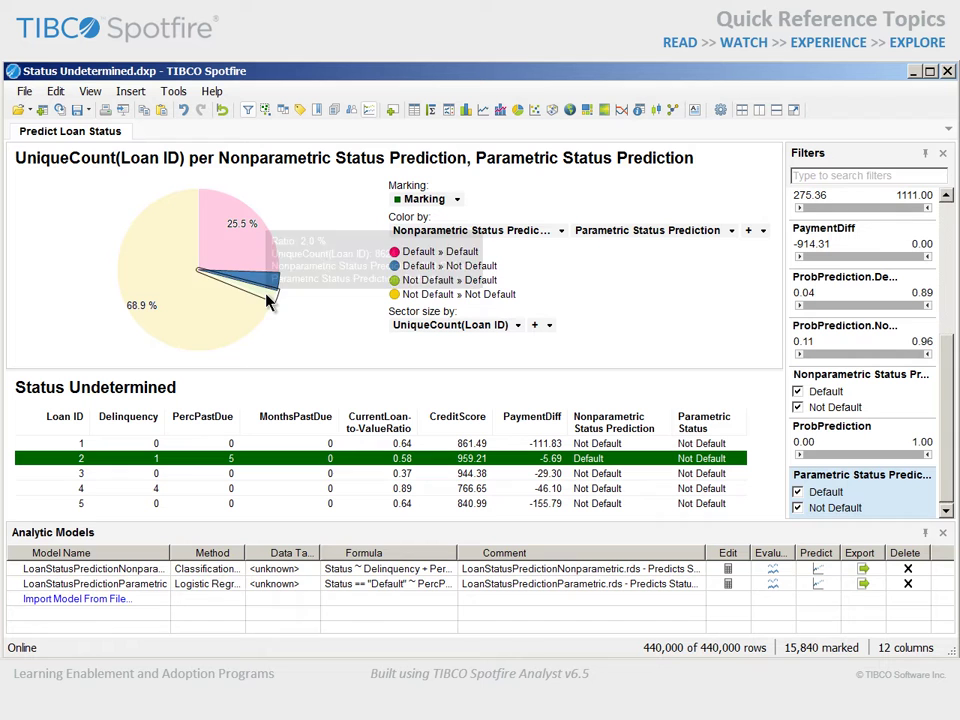
ctrl+click(268, 301)
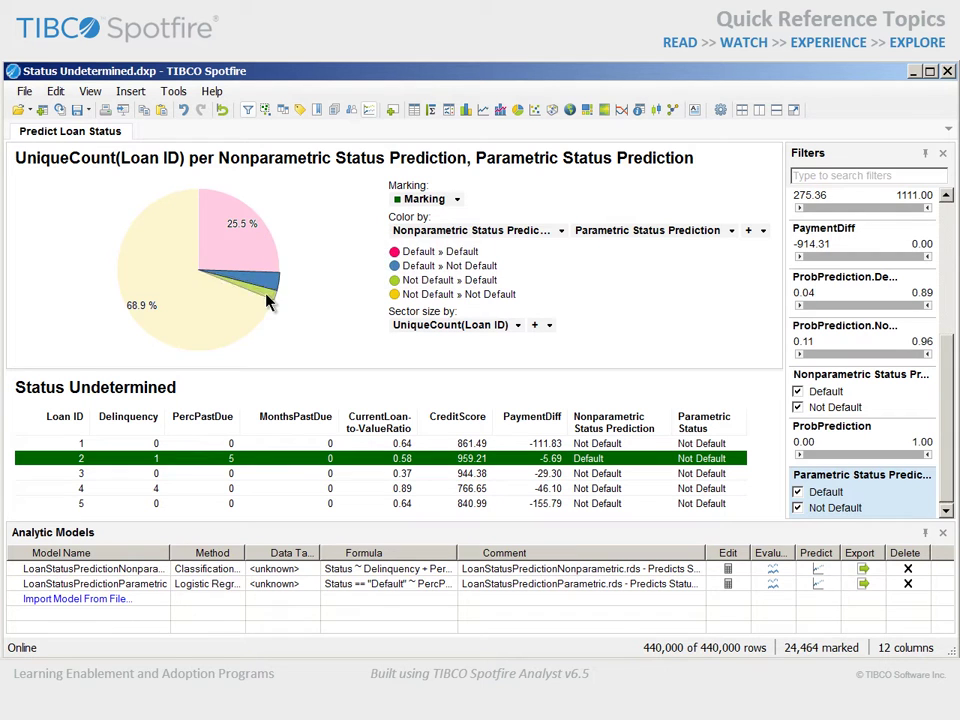
right_click(67, 247)
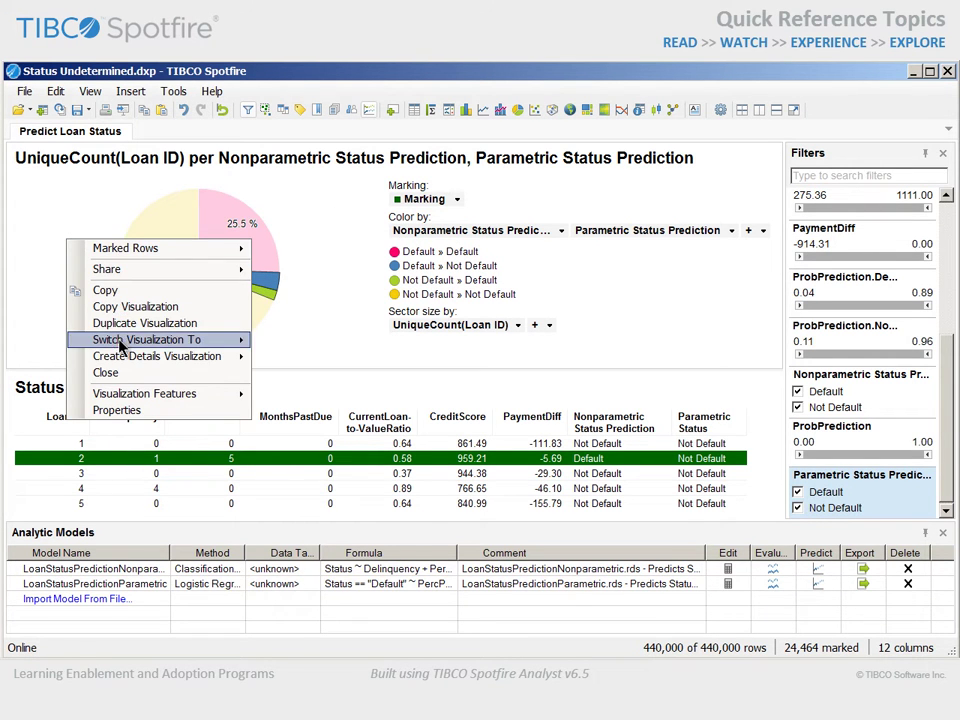
mouse_move(118, 358)
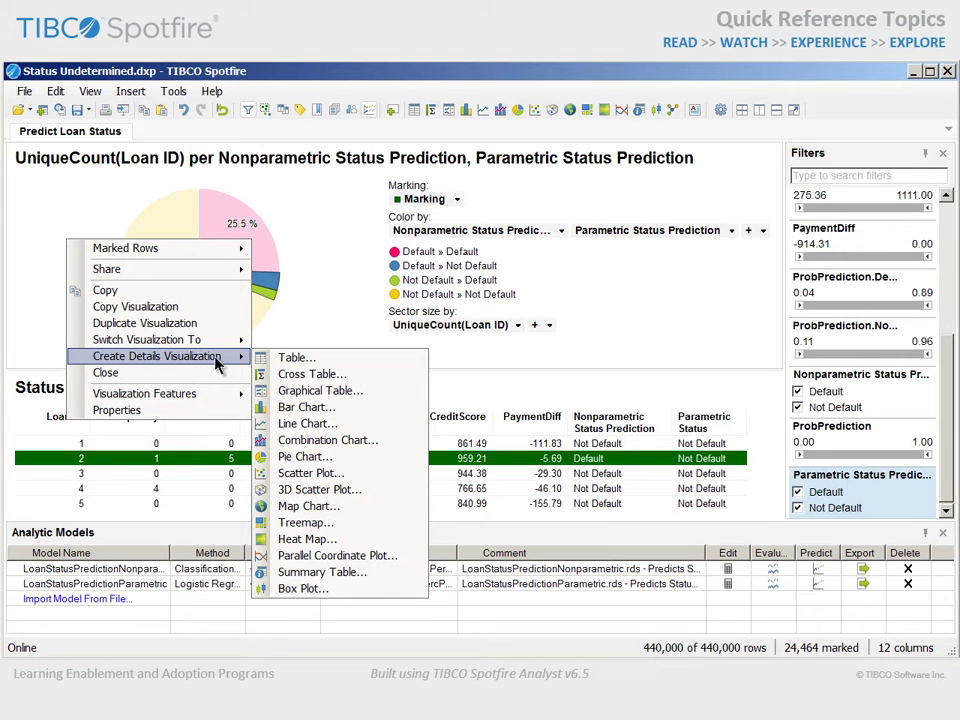